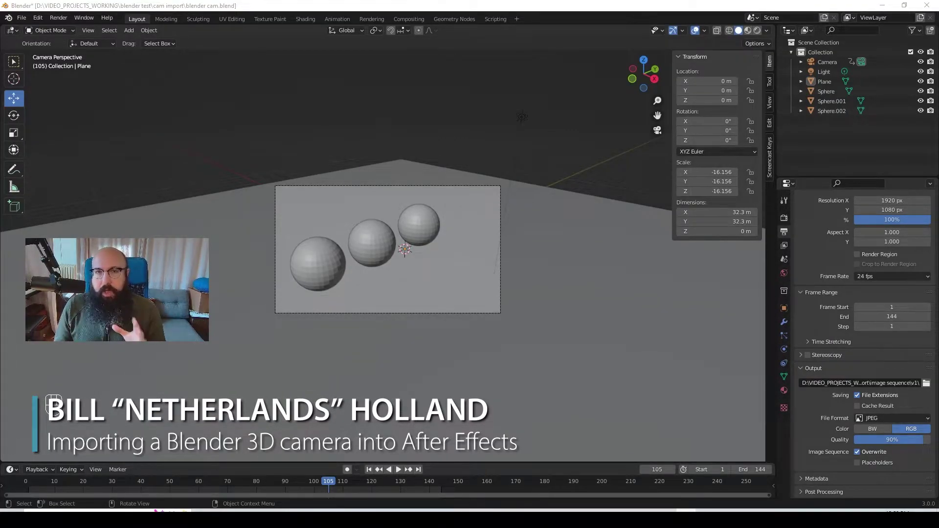
- Select the spheres, play their animation, stop at frame 89, then select the plane and light
click(332, 260)
click(368, 248)
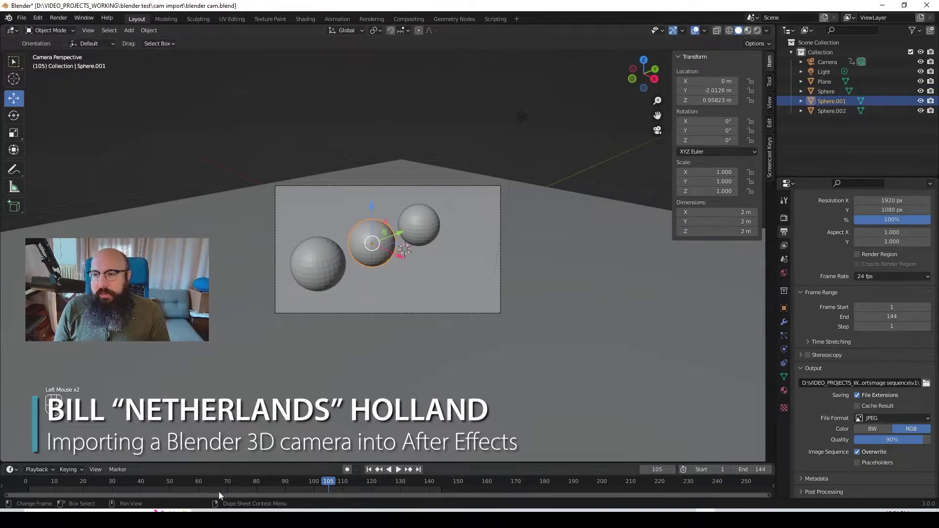
click(398, 469)
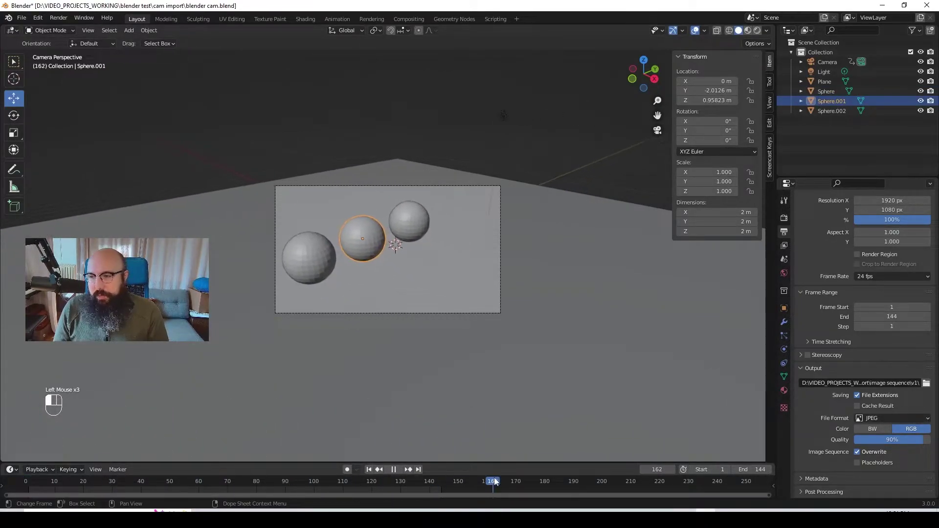
click(516, 484)
drag(517, 484, 282, 494)
click(600, 154)
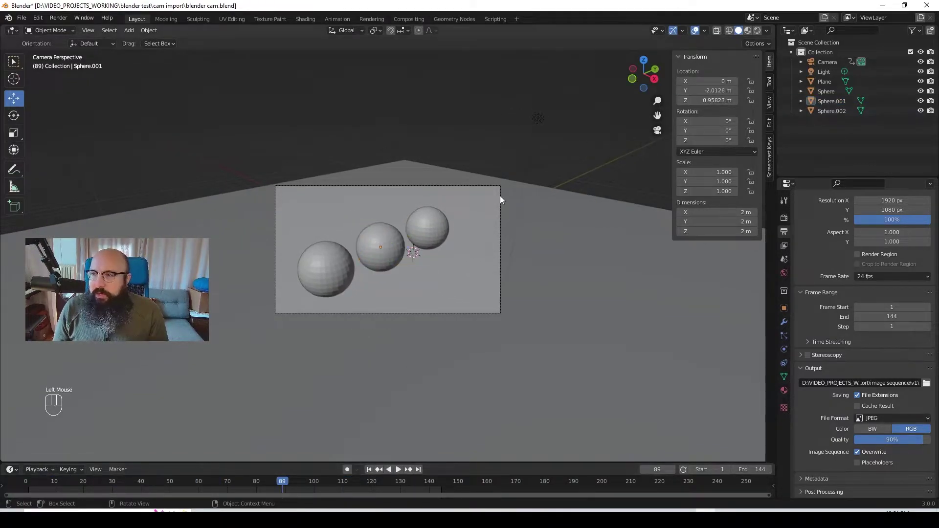
click(499, 196)
click(538, 119)
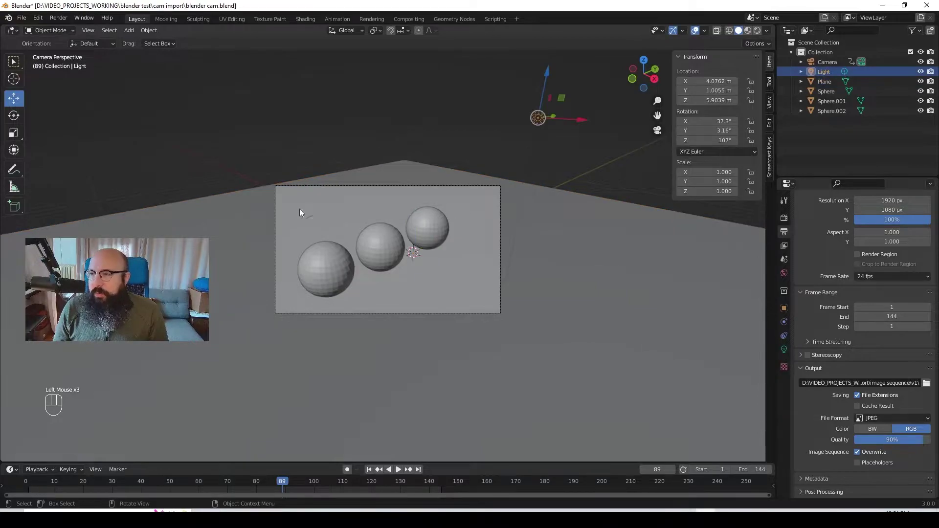
- Open Blender Preferences at the Add-ons section and clear the search filter
click(38, 17)
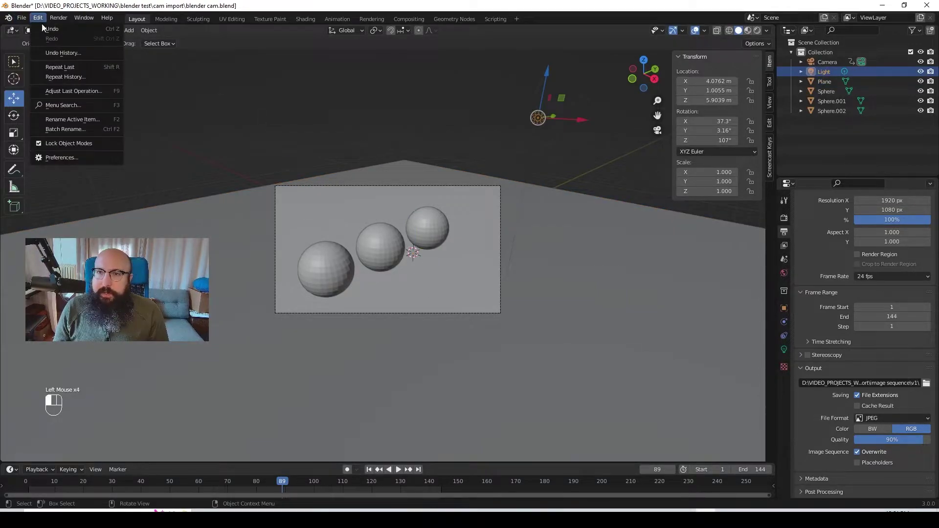
click(63, 158)
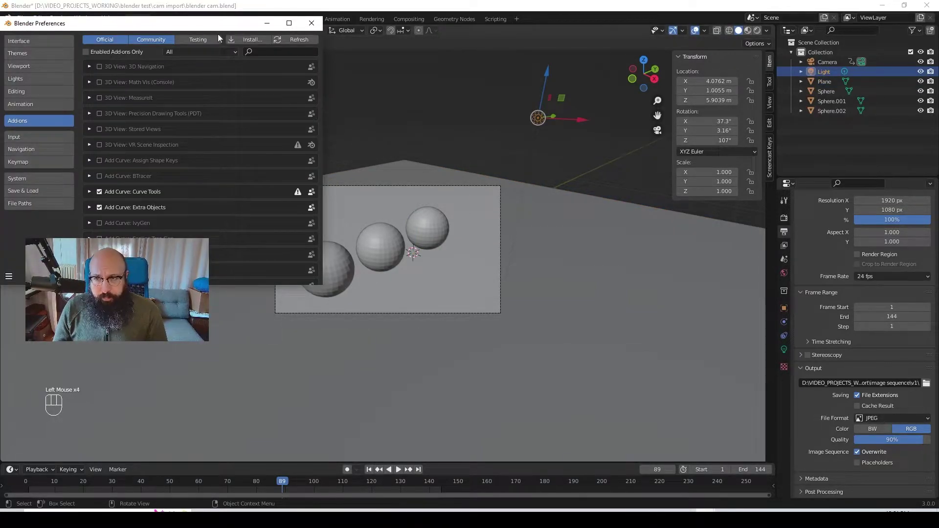
text(after)
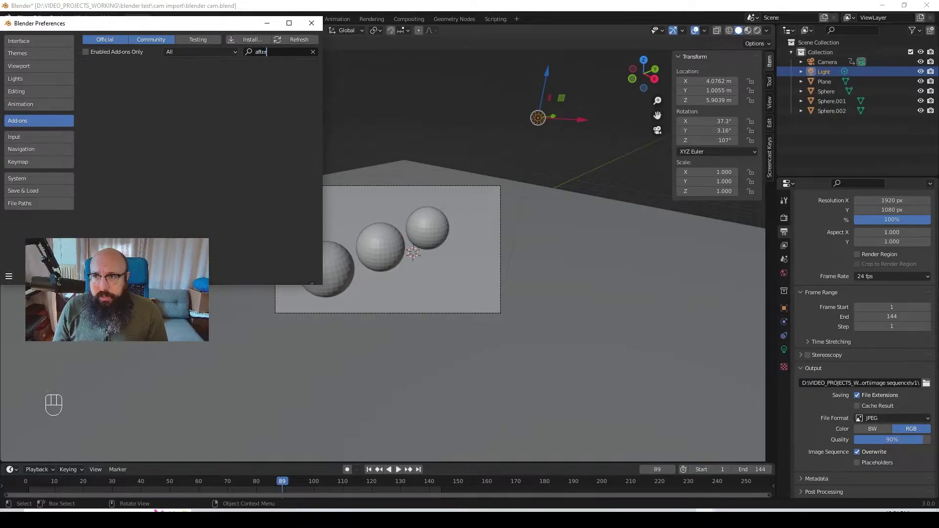
key(BackSpace)
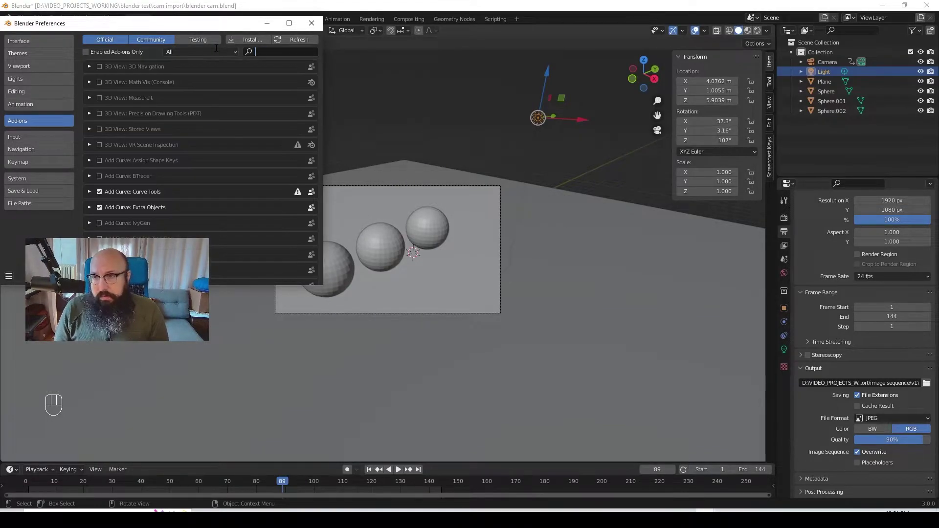
- Install io_export_after_effects.py from D:\TOOLS\Blender Add-ons
click(248, 39)
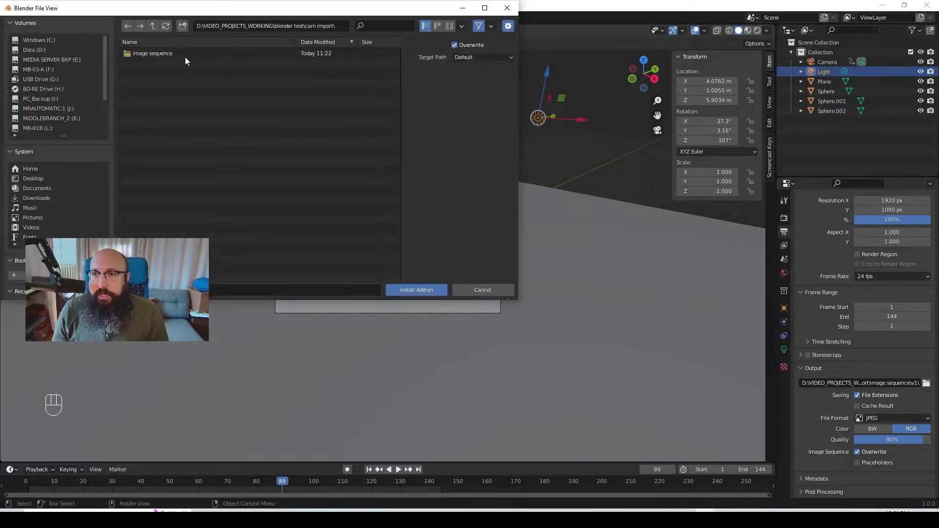
click(128, 25)
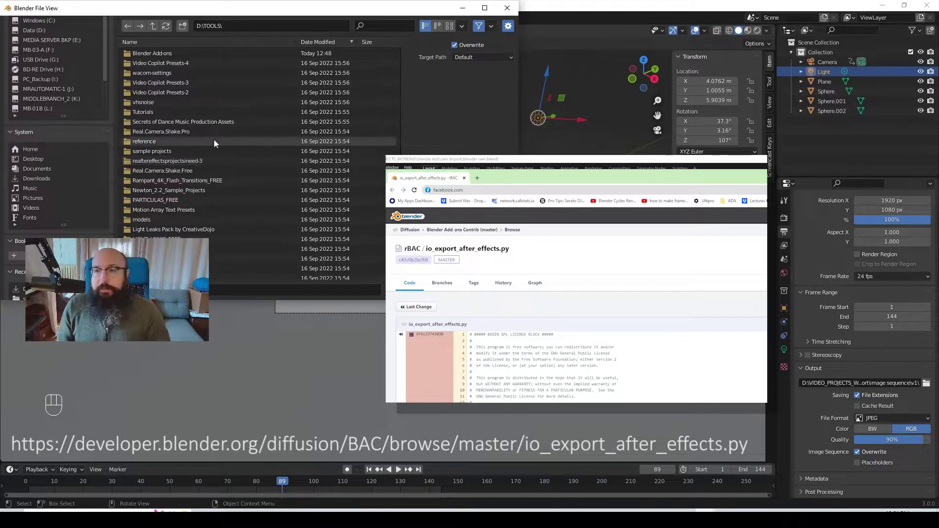
double_click(160, 54)
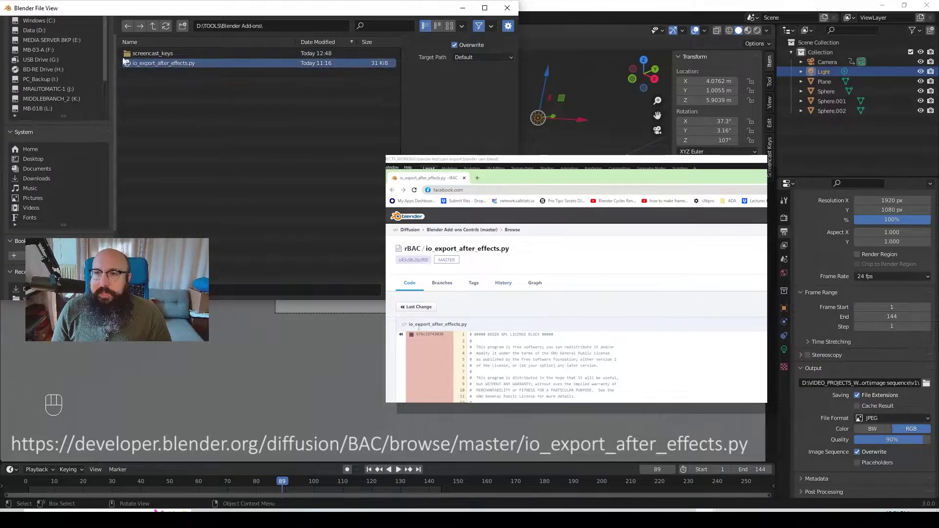
click(178, 65)
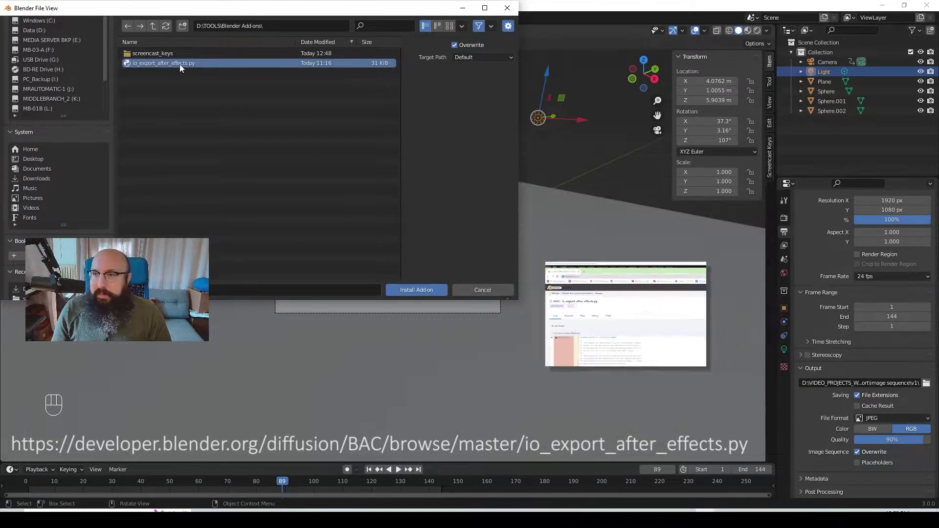
double_click(180, 64)
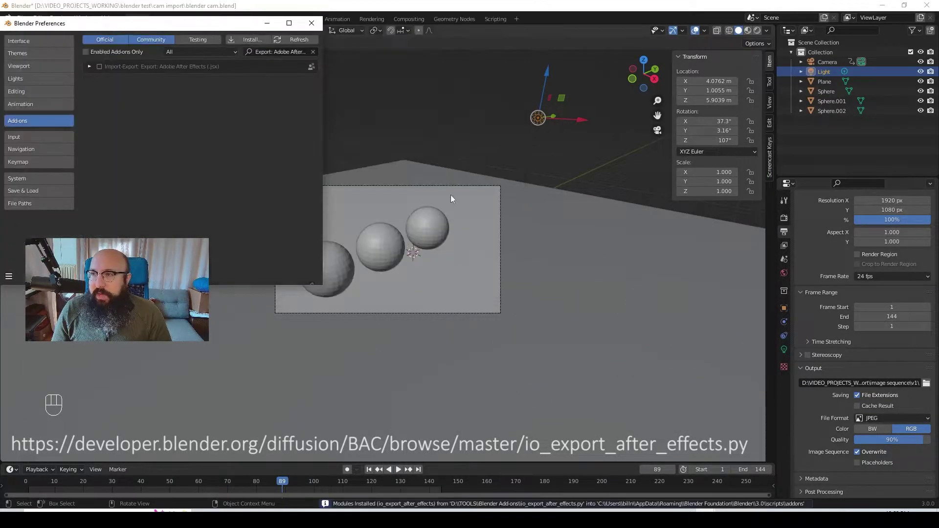
- Enable the Export: Adobe After Effects (.jsx) add-on and close Preferences
click(99, 67)
click(89, 67)
click(89, 67)
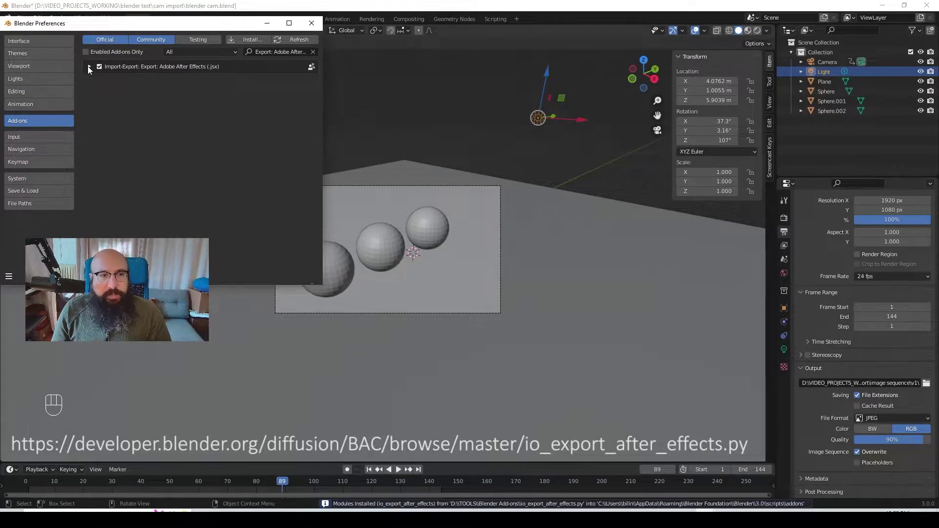
click(312, 24)
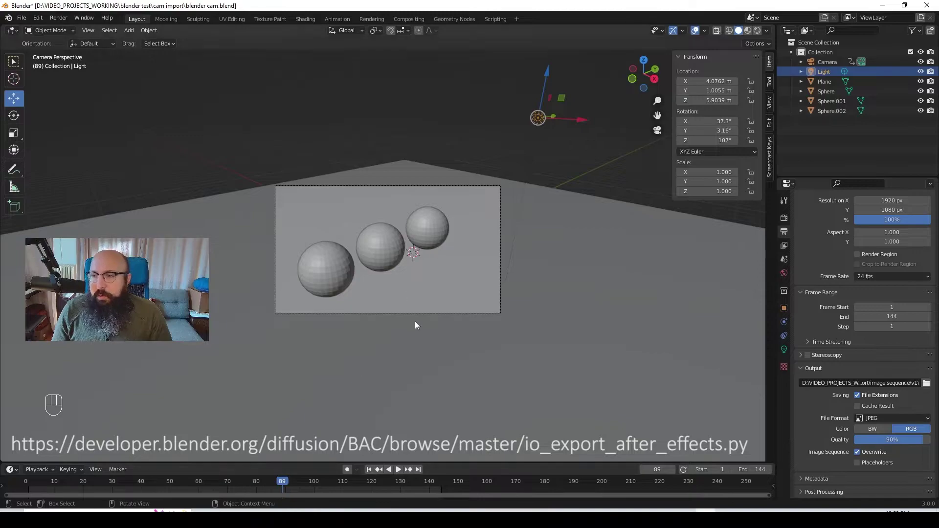
- Add a plain axes empty to the scene at the origin
click(419, 335)
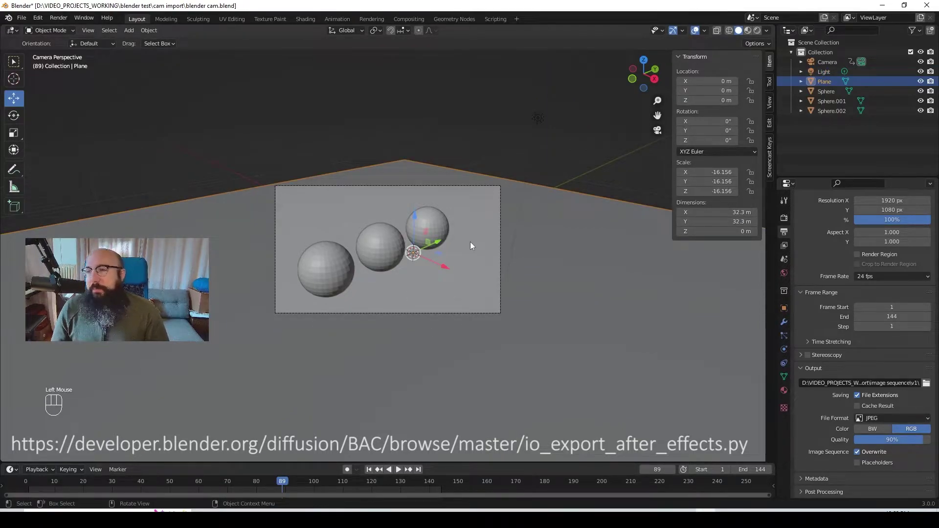
click(568, 277)
click(482, 96)
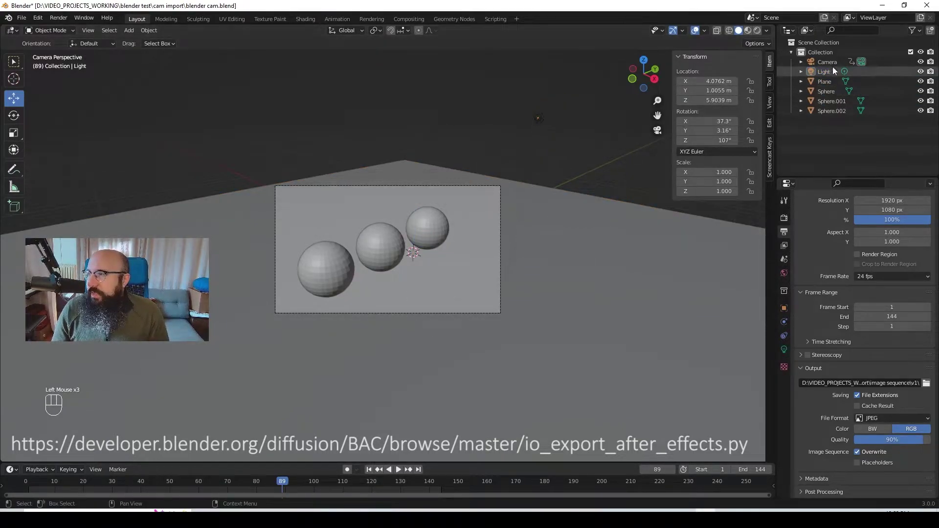
click(840, 141)
click(420, 296)
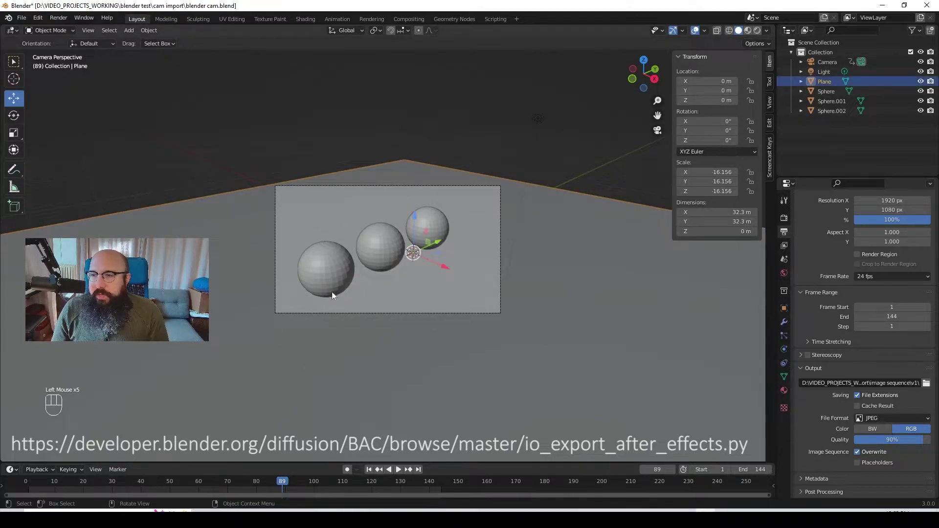
click(129, 31)
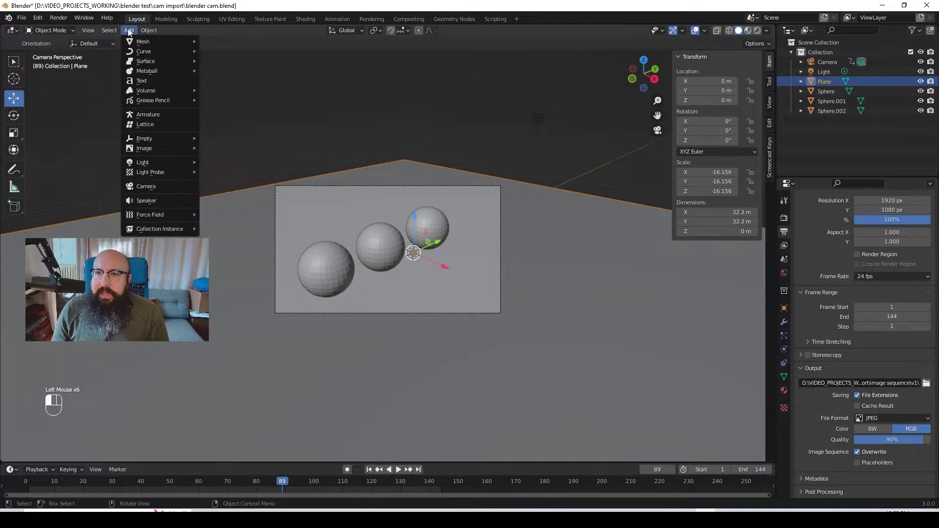
mouse_move(145, 143)
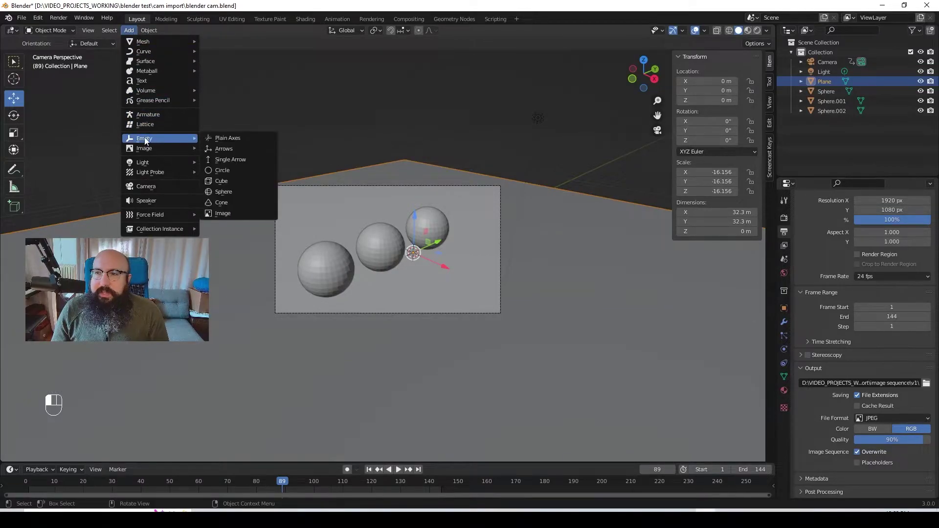
click(238, 138)
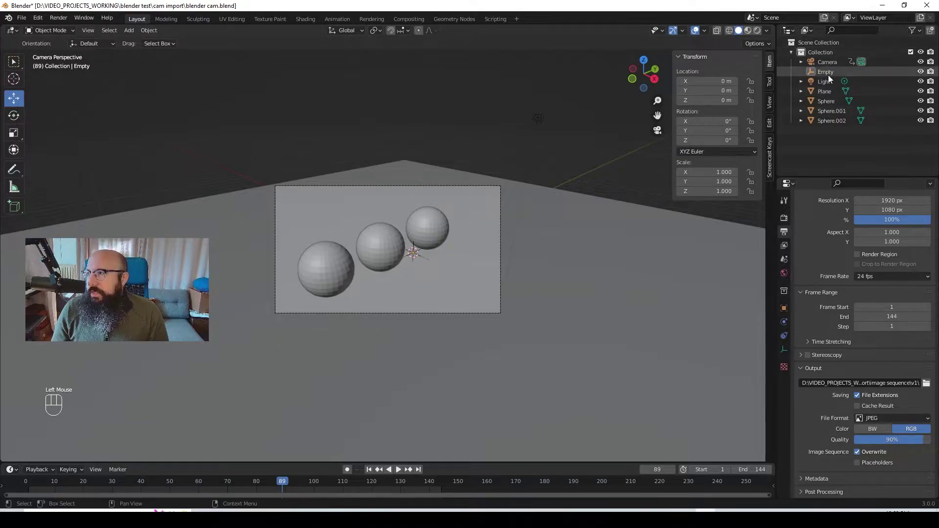
- Rename the new empty to 'Empty Null' in the Outliner
click(831, 111)
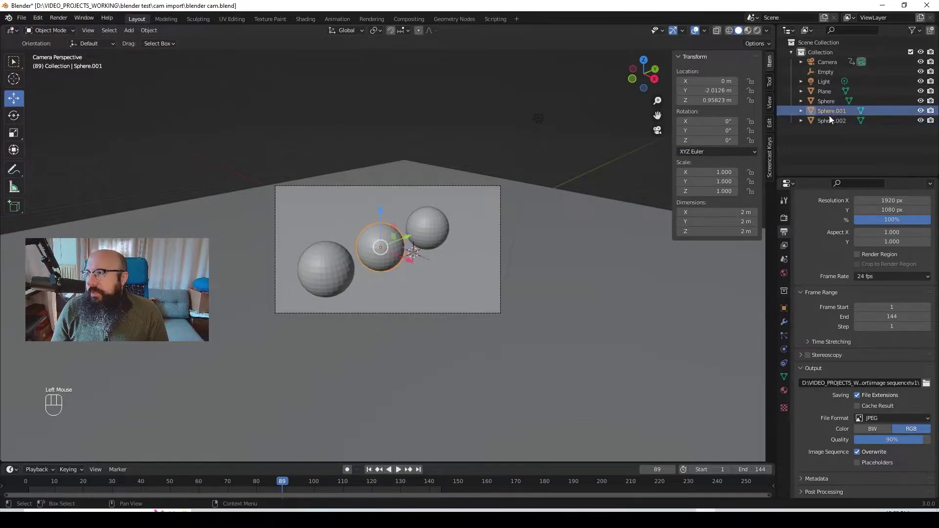
click(829, 119)
click(827, 101)
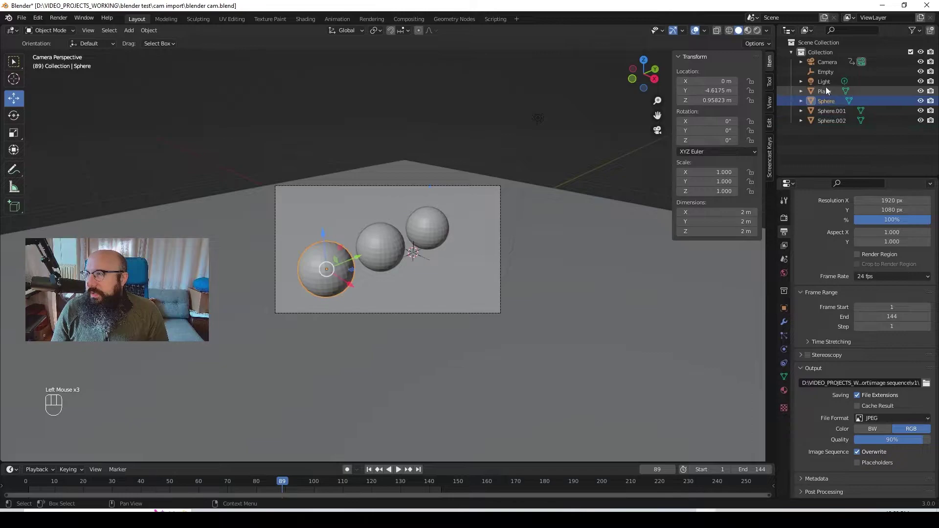
click(826, 91)
click(824, 71)
double_click(824, 72)
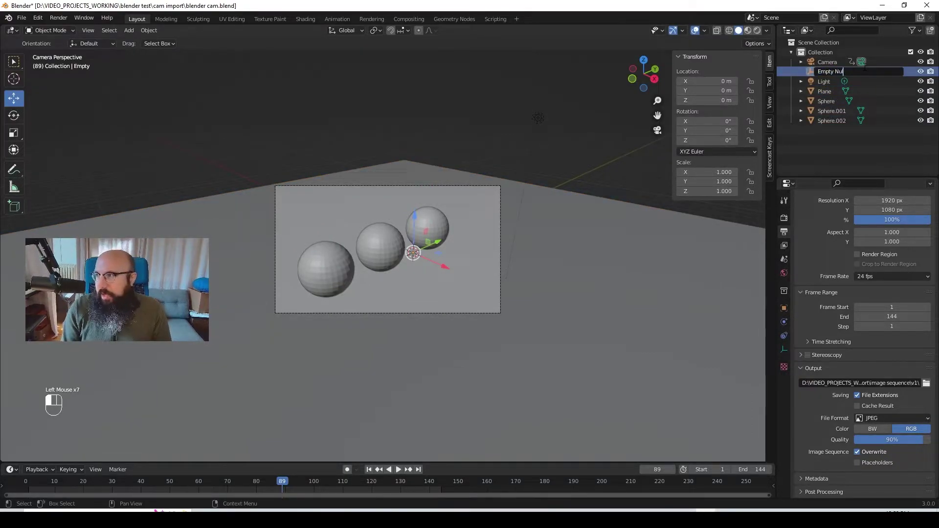
text(Null)
key(Return)
- Duplicate Empty Null and move the copy along X to −7.9323 m
click(500, 133)
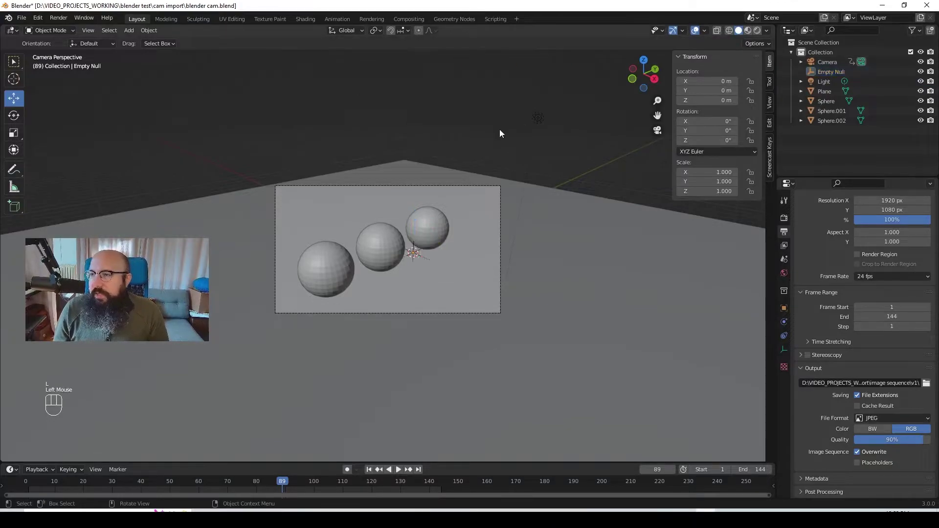
click(824, 71)
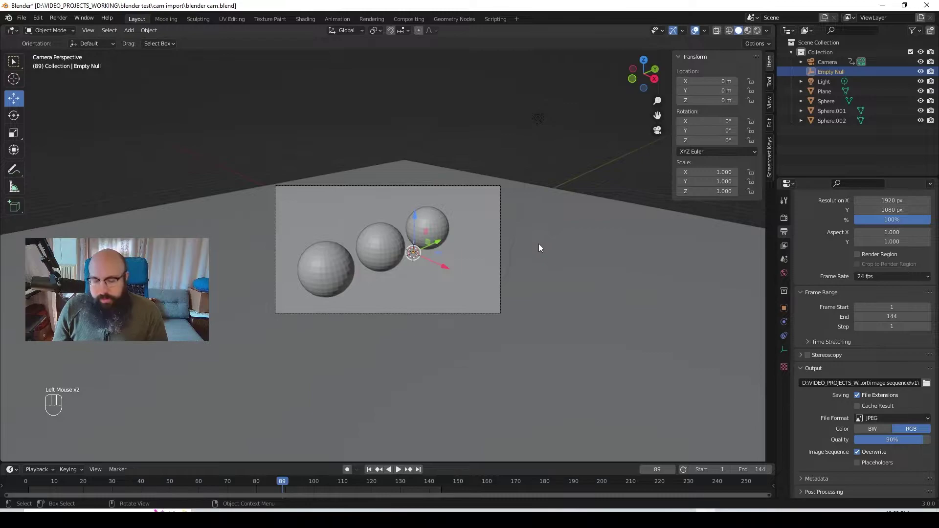
key(ctrl+c)
key(ctrl+v)
drag(447, 273, 353, 230)
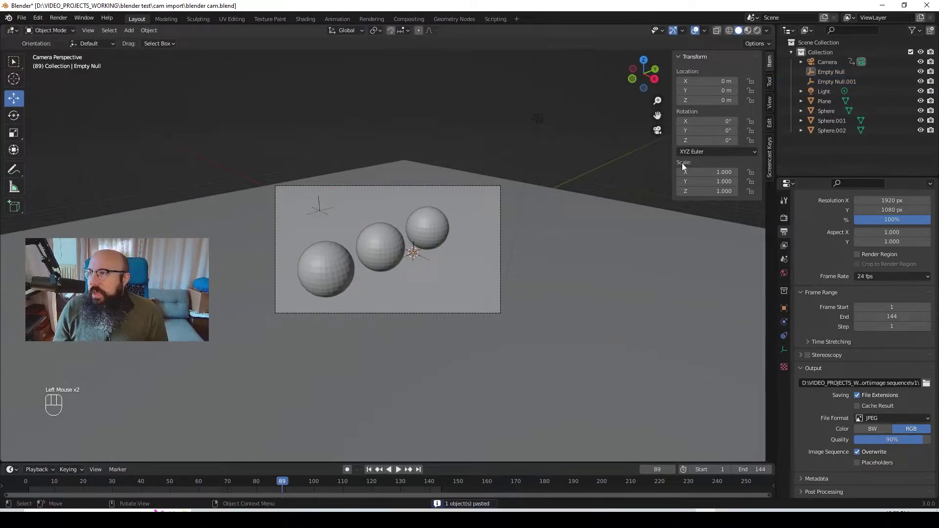
- Select Empty Null.001, Empty Null and the Camera together
click(838, 81)
shift+click(839, 70)
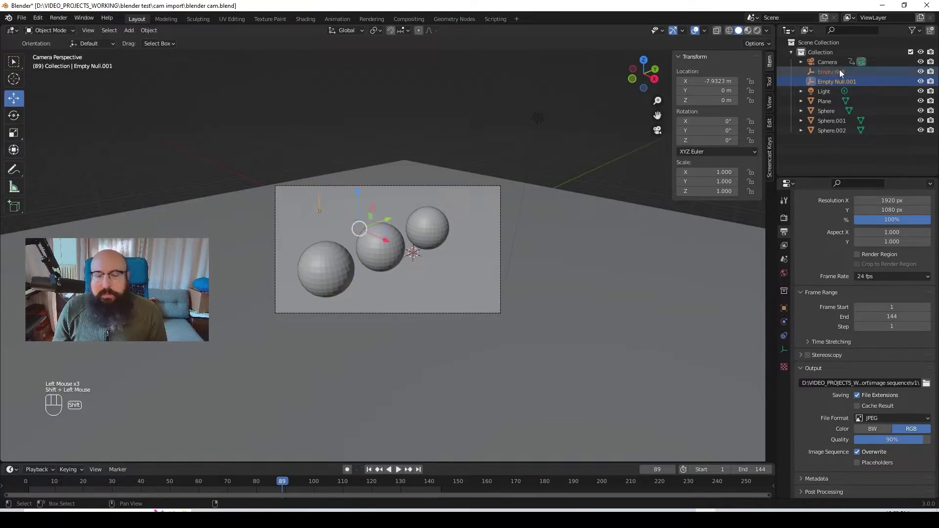
shift+click(835, 62)
- Start the Adobe After Effects (.jsx) export and browse to blender test\cam import
click(22, 18)
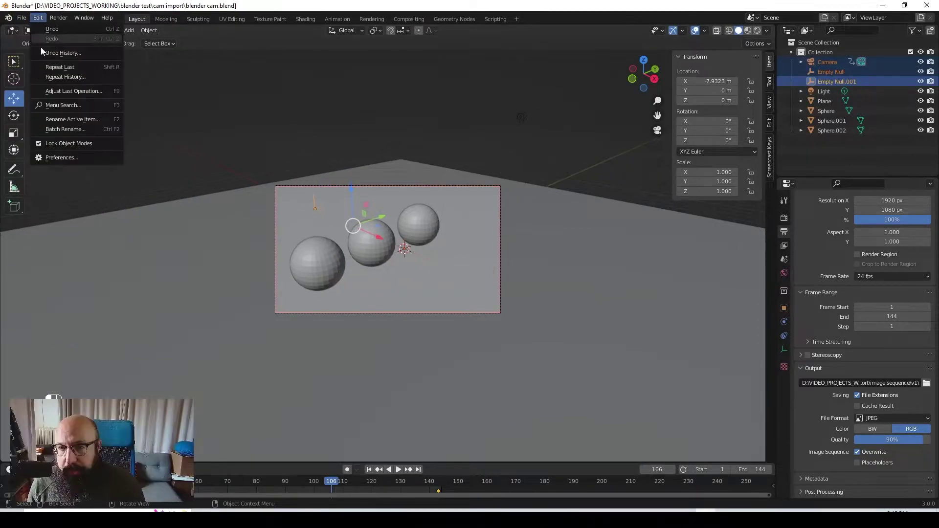
mouse_move(69, 135)
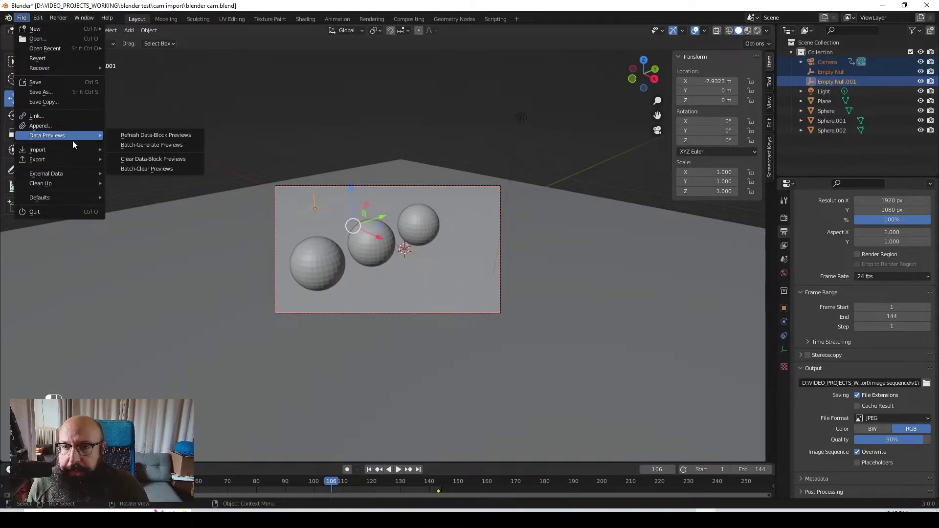
mouse_move(69, 157)
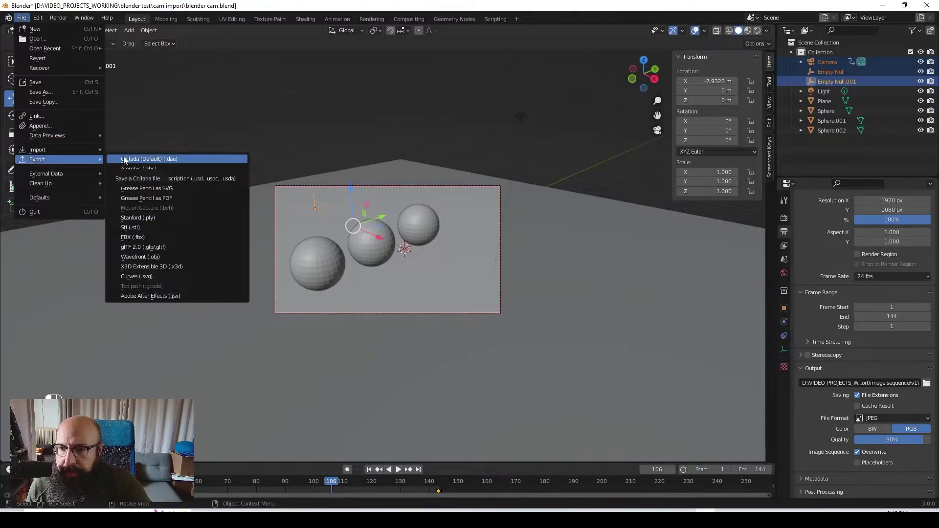
click(171, 296)
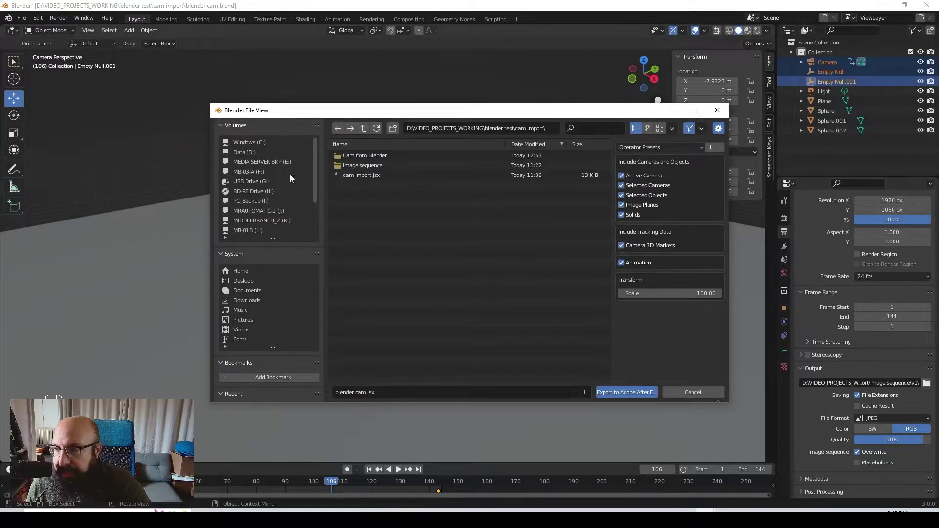
click(363, 127)
click(363, 127)
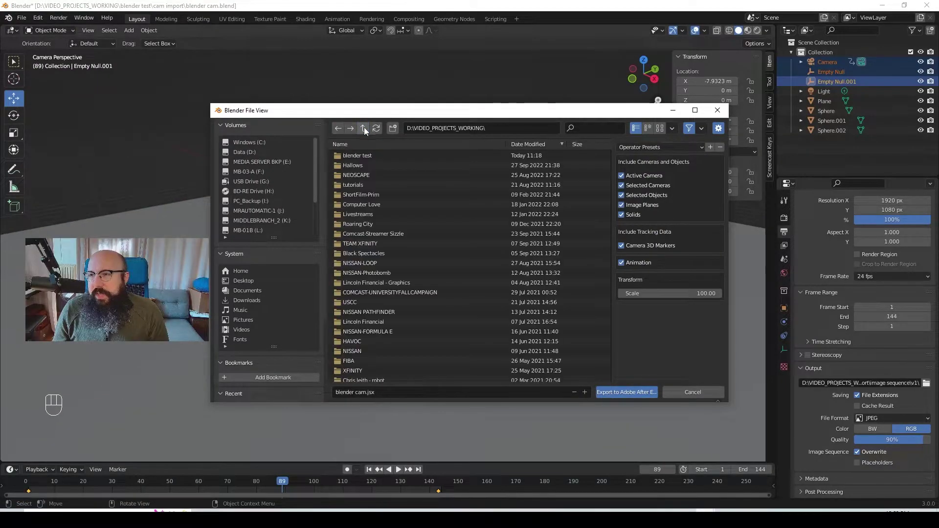
double_click(368, 156)
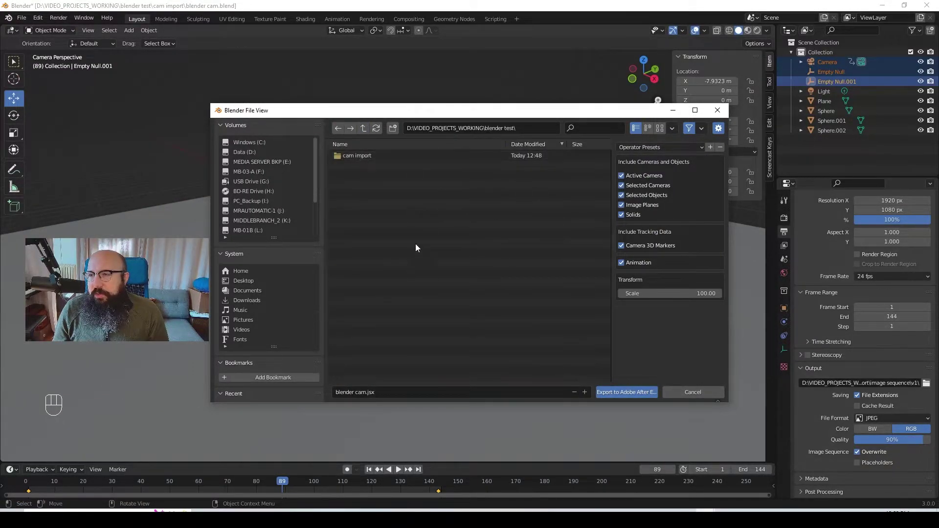
double_click(361, 155)
- Create a new folder named Cam from Blender and open it
right_click(371, 218)
mouse_move(357, 331)
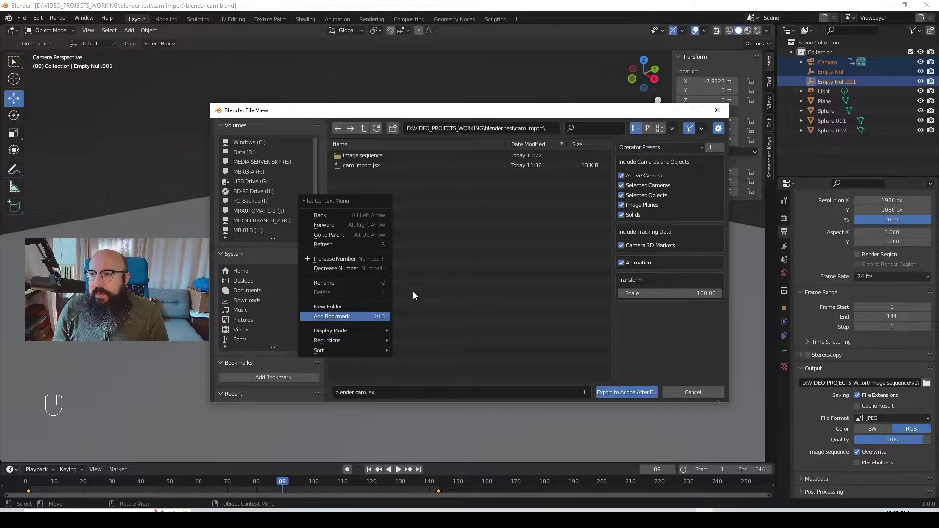
click(342, 307)
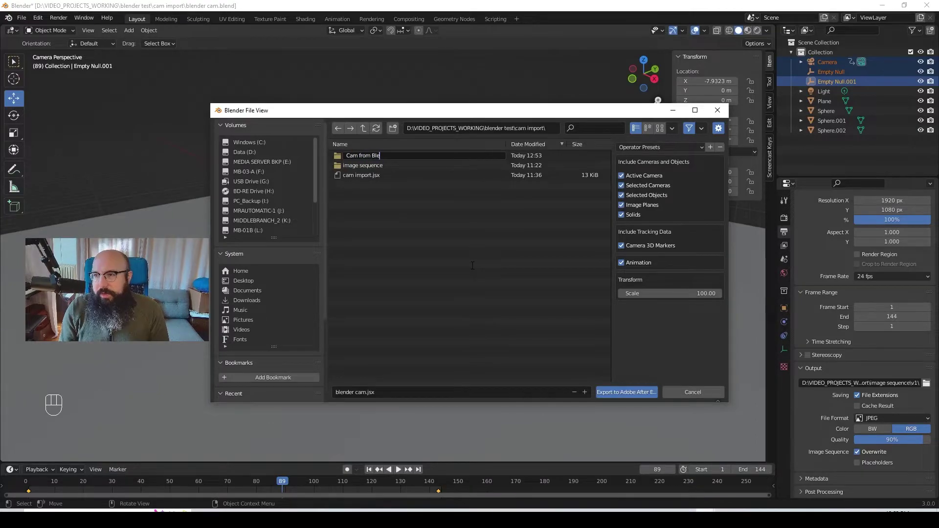
key(Return)
double_click(380, 155)
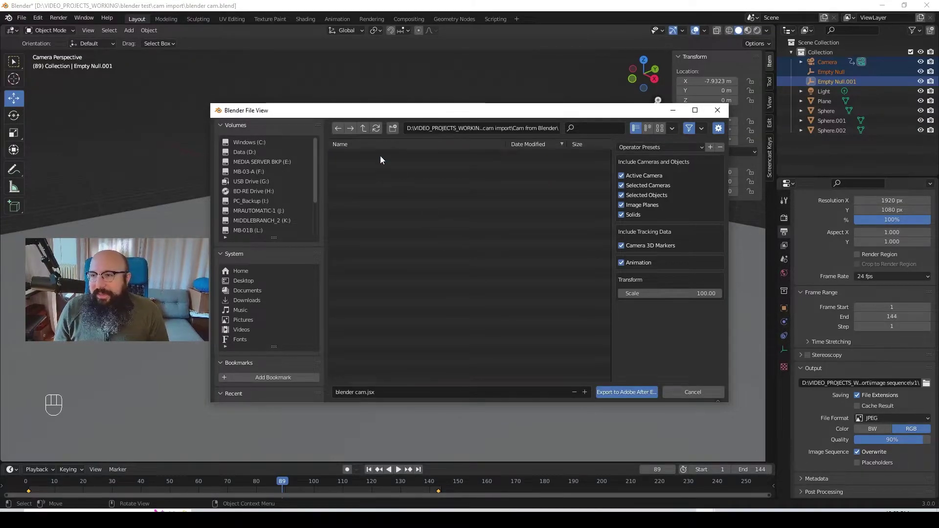
- Export blender cam.jsx, preview the animation in Rendered shading from frame 0, then switch to After Effects
click(630, 391)
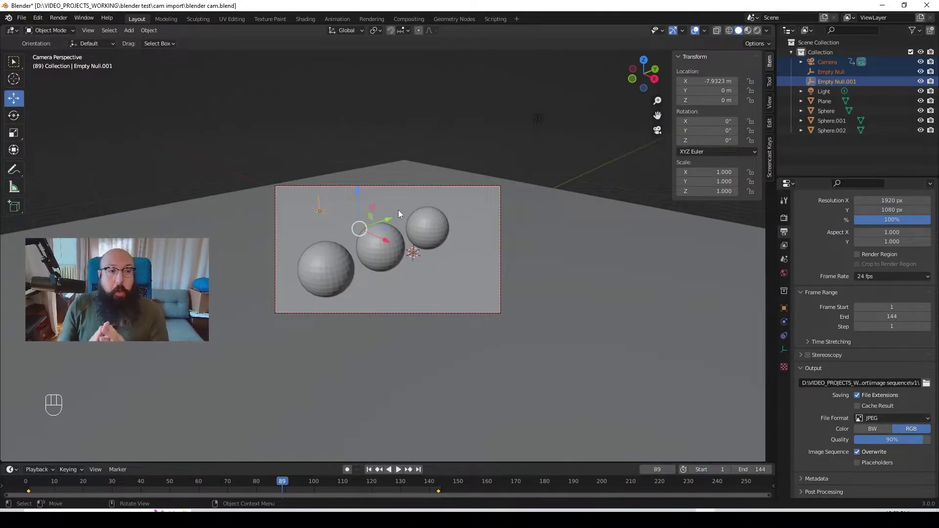
click(758, 30)
click(142, 483)
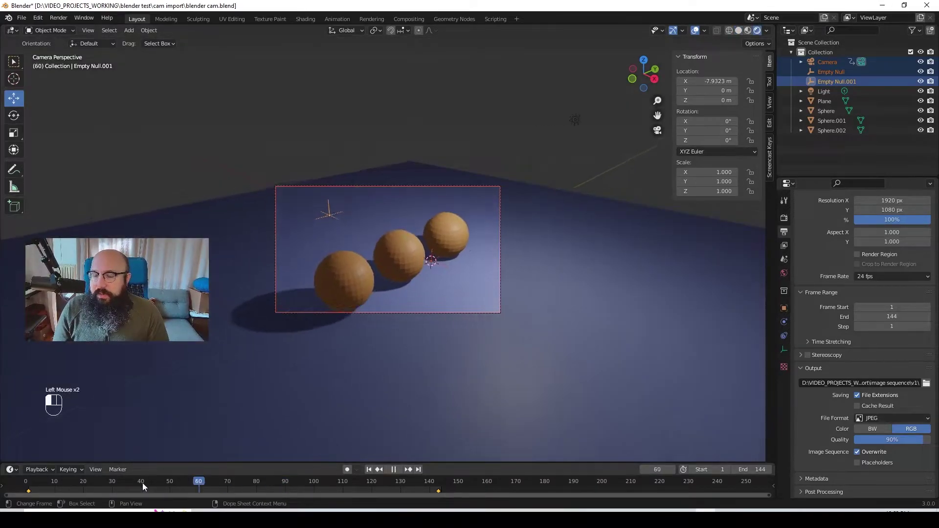
click(26, 484)
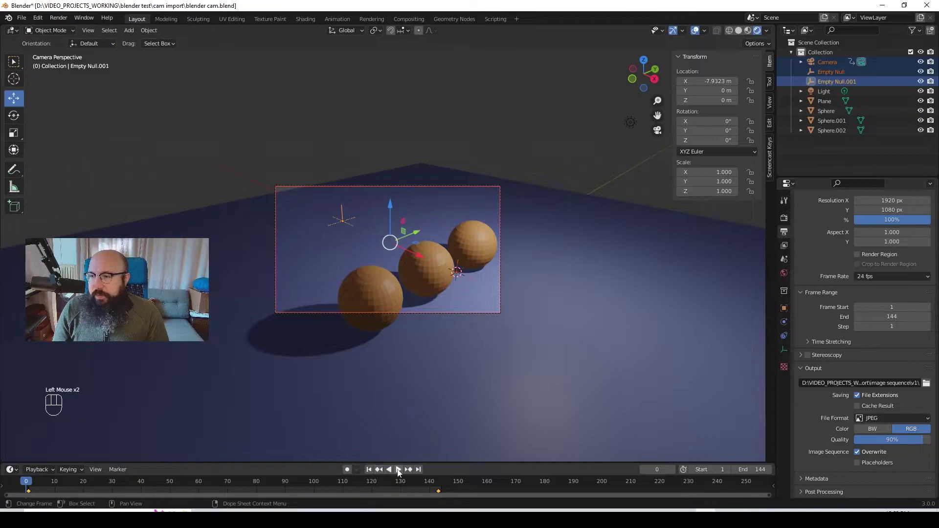
click(399, 470)
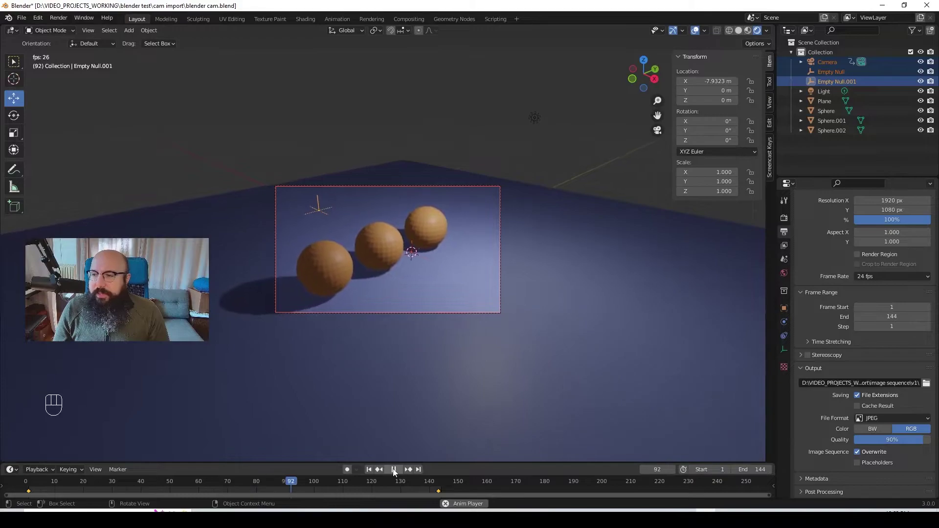
click(394, 470)
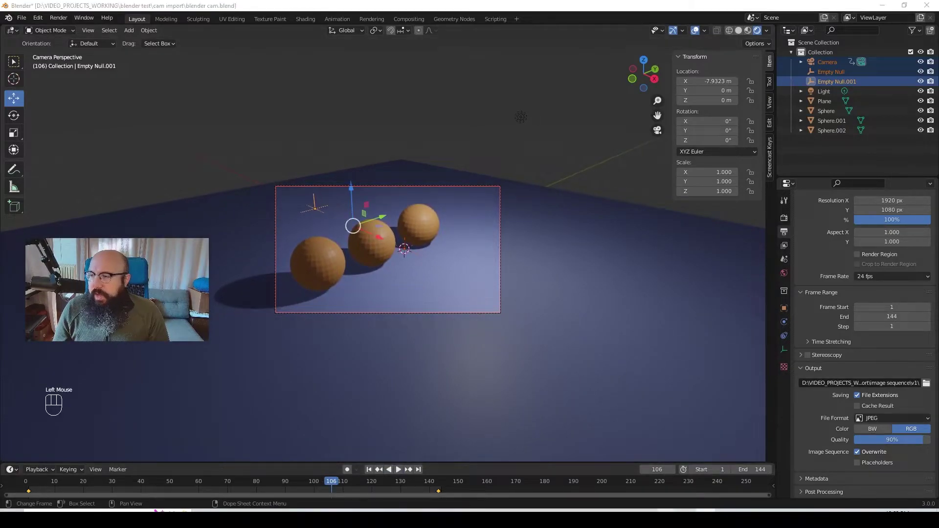
key(alt+Tab)
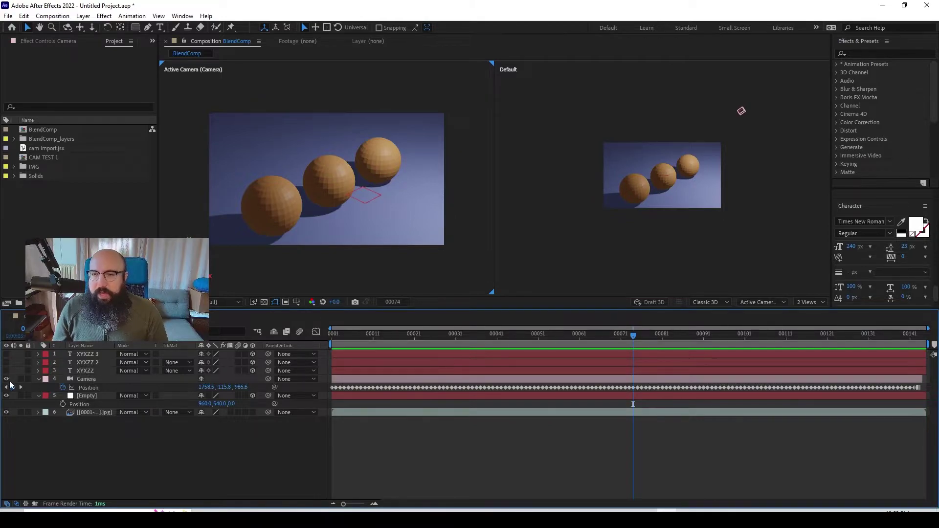
- Delete the old Camera and [Empty] layers from BlendComp
click(93, 378)
key(Delete)
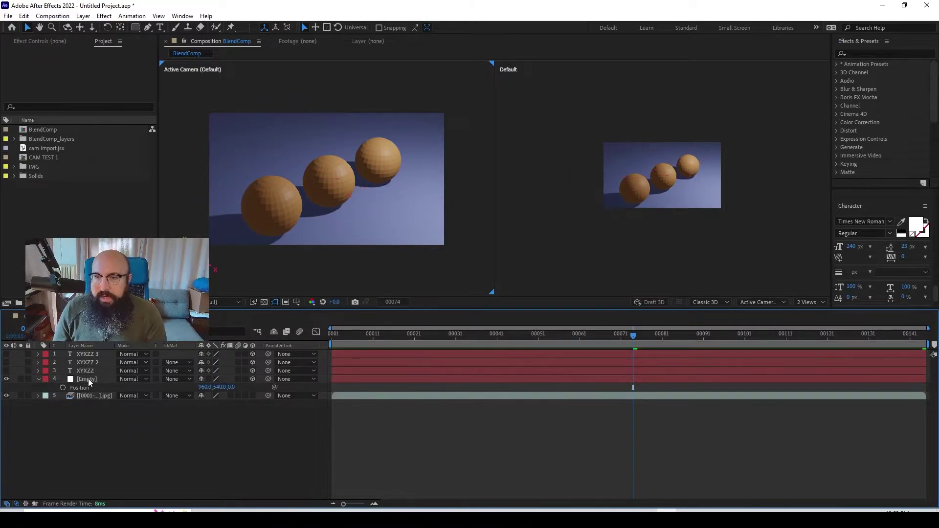
click(88, 378)
key(Delete)
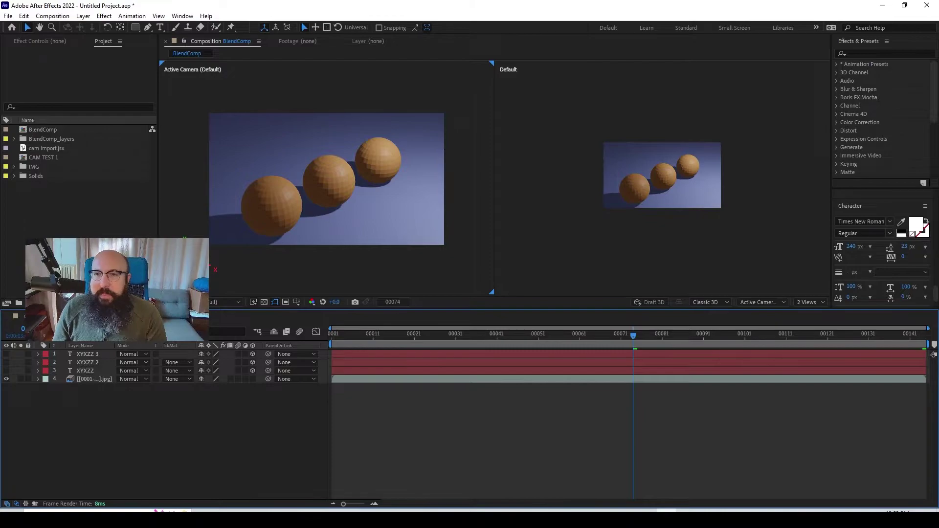
click(42, 223)
- Run the blender cam.jsx script from Cam from Blender, accepting blender_cam as the composition name
click(8, 16)
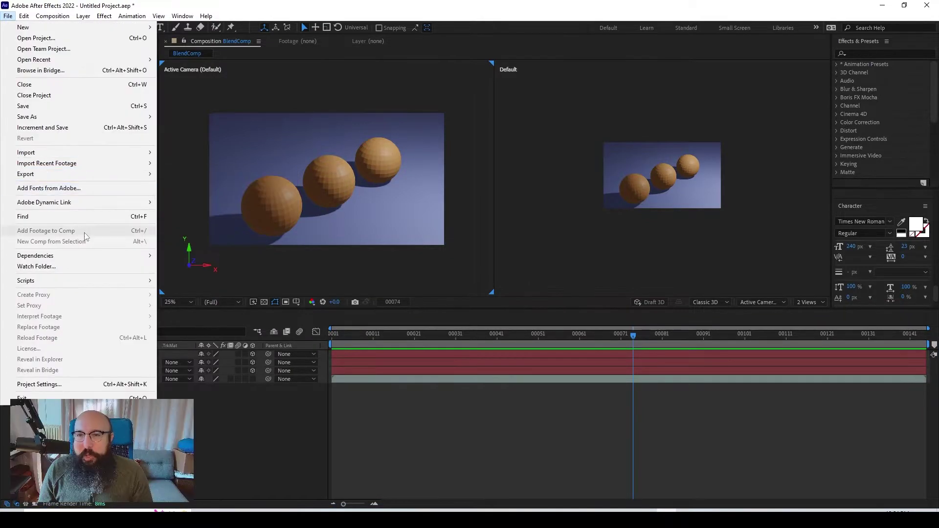
mouse_move(82, 277)
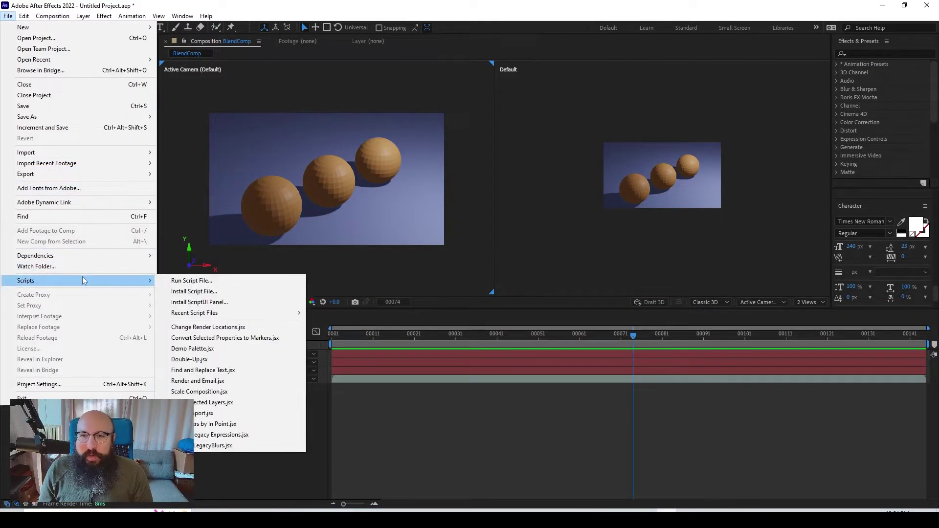
click(164, 280)
drag(220, 32, 379, 92)
click(399, 106)
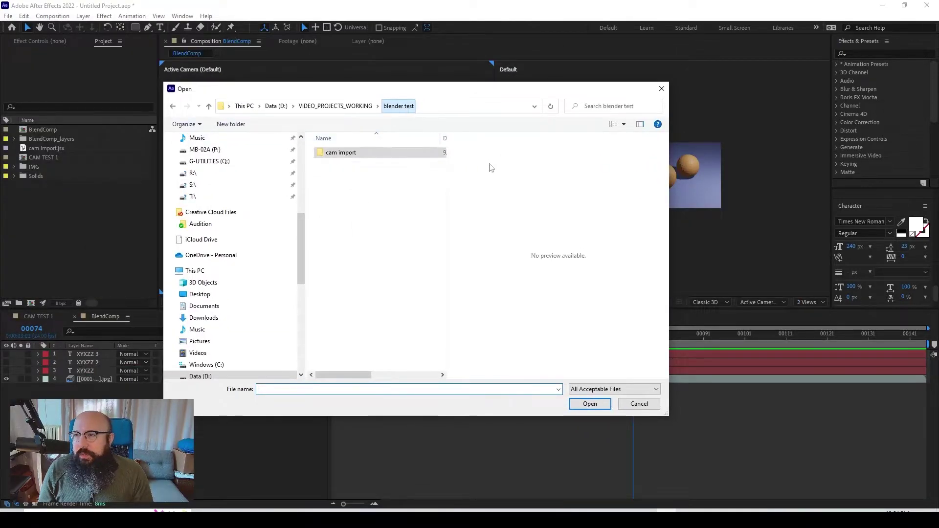
double_click(361, 155)
click(352, 176)
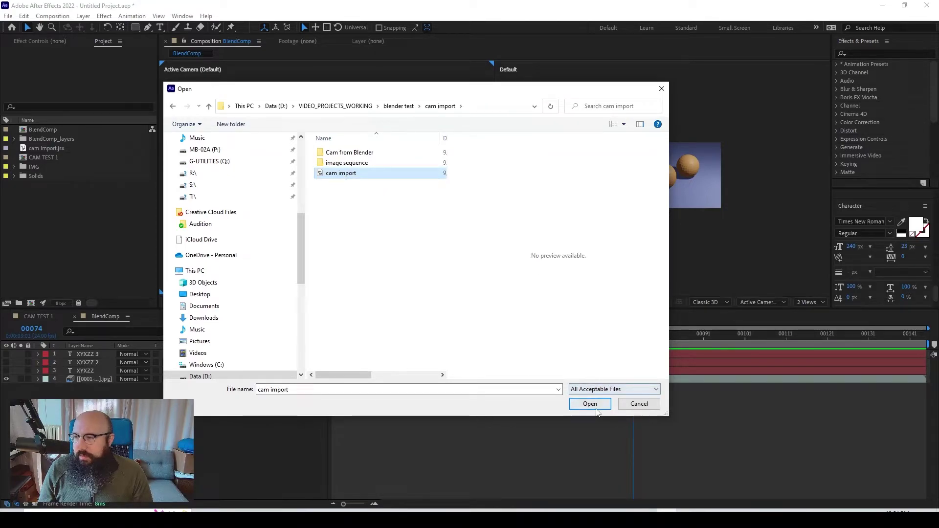
double_click(440, 153)
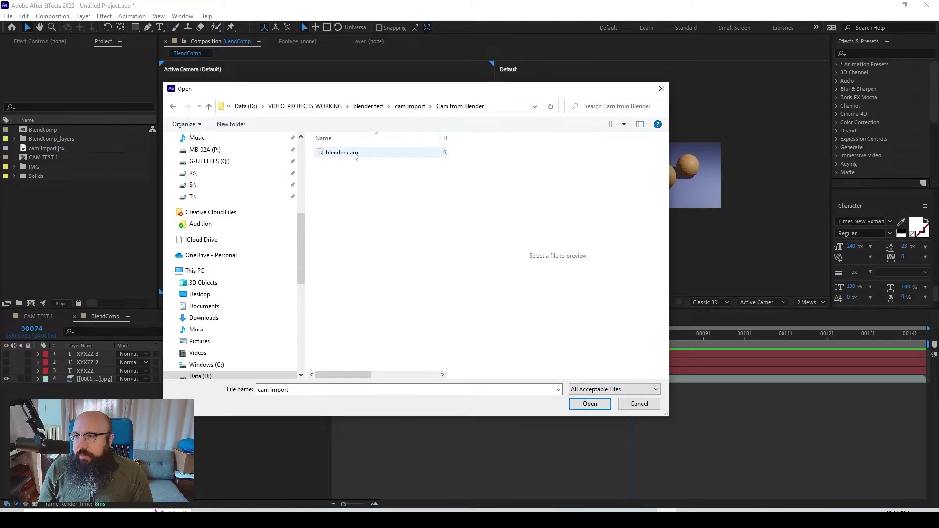
double_click(355, 153)
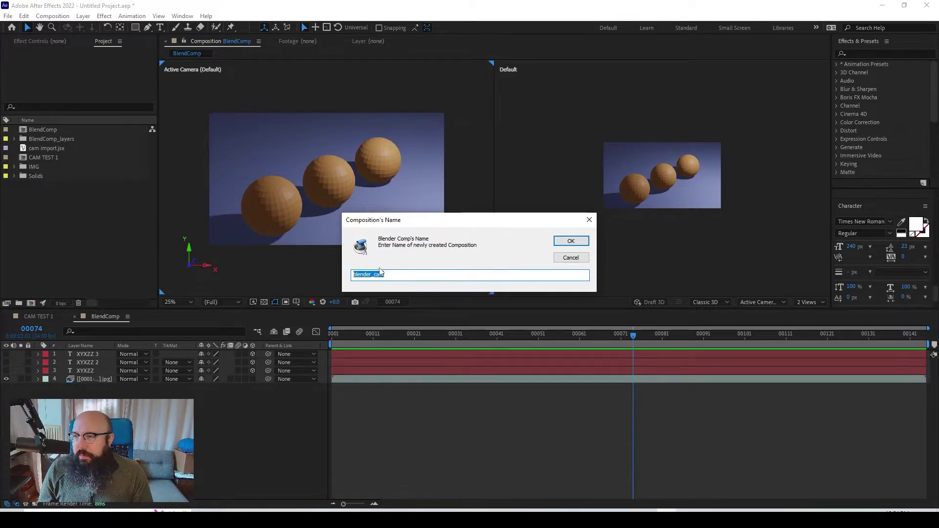
click(567, 245)
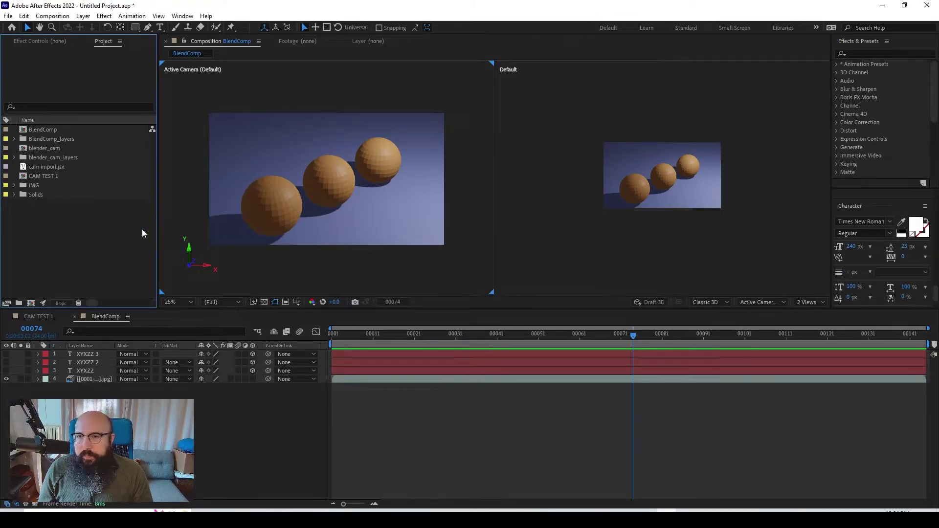
- Open the blender_cam composition, fit it to the viewer and scrub the imported camera move
click(51, 147)
key(ctrl+i)
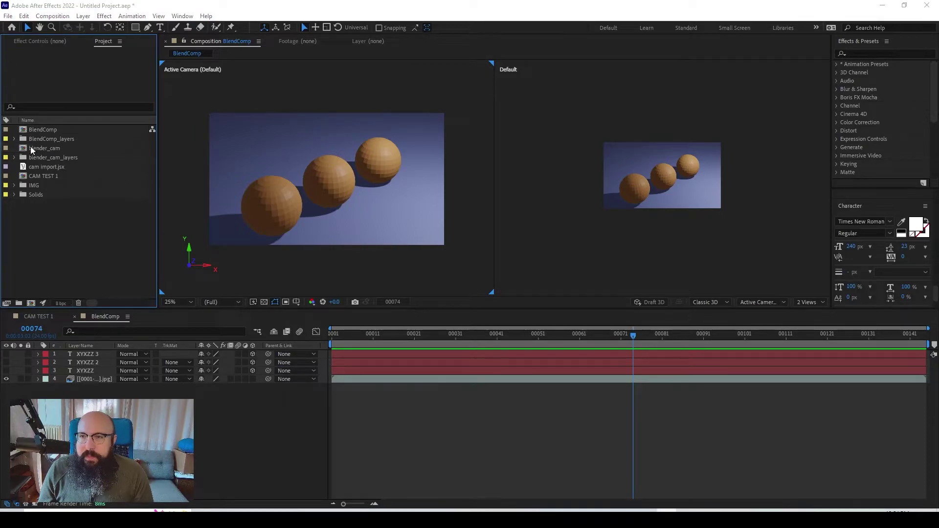
click(808, 470)
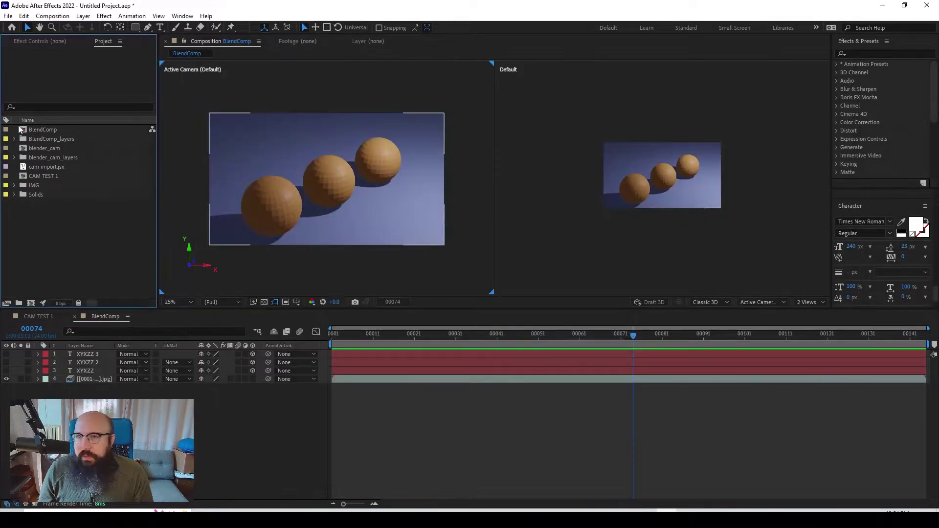
click(42, 146)
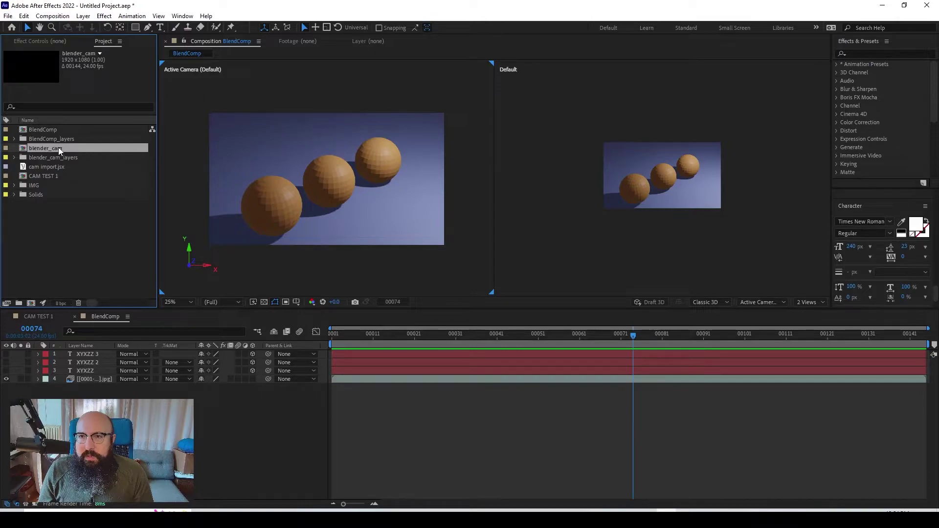
double_click(45, 148)
drag(344, 333, 368, 297)
click(183, 302)
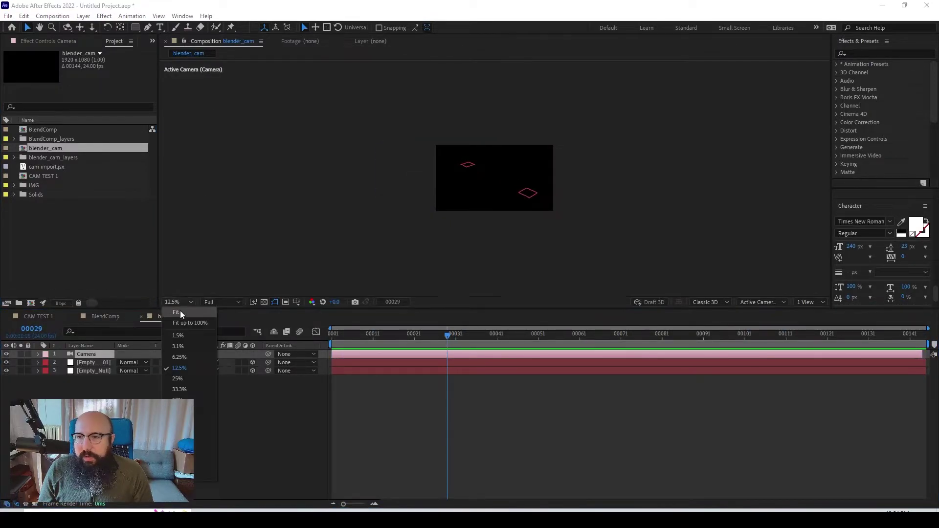
drag(333, 335, 276, 360)
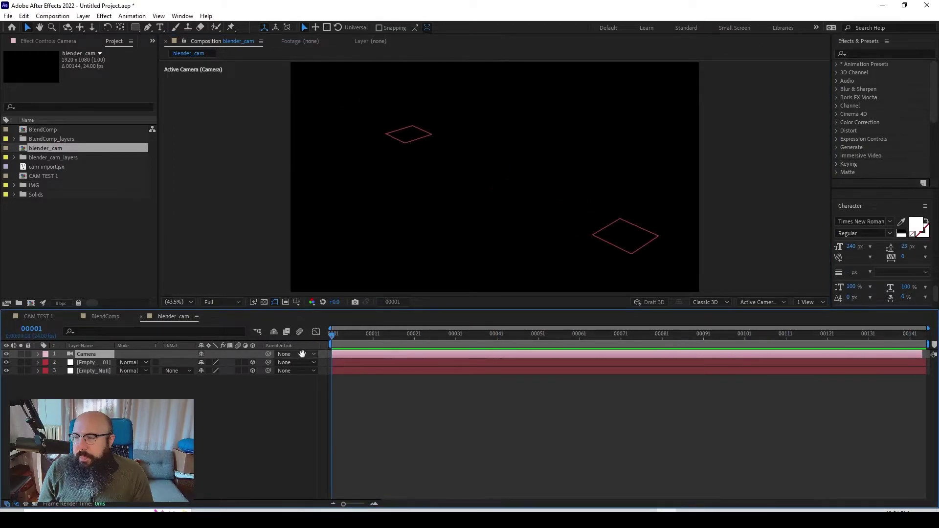
drag(430, 335, 408, 372)
click(408, 371)
click(399, 417)
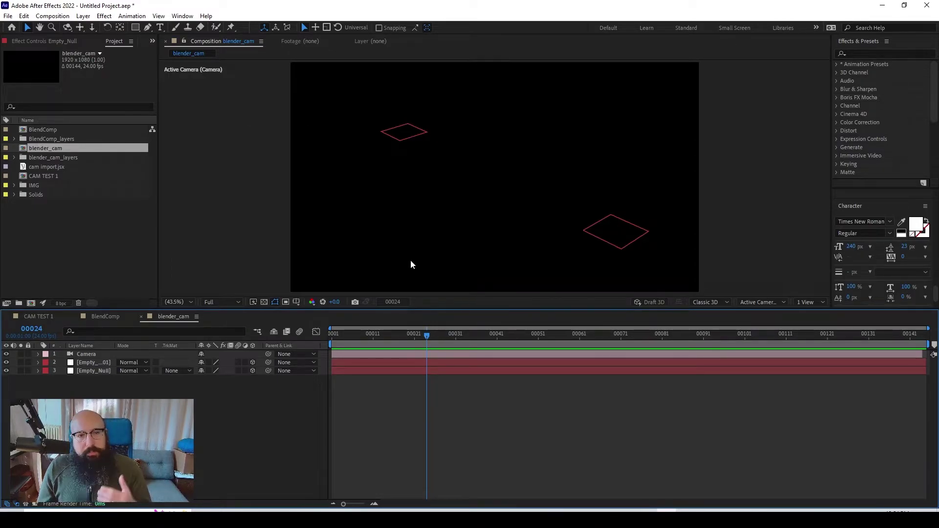
- Add the [0001-0144].jpg sequence from the IMG folder to blender_cam and preview from the start
click(14, 186)
click(45, 195)
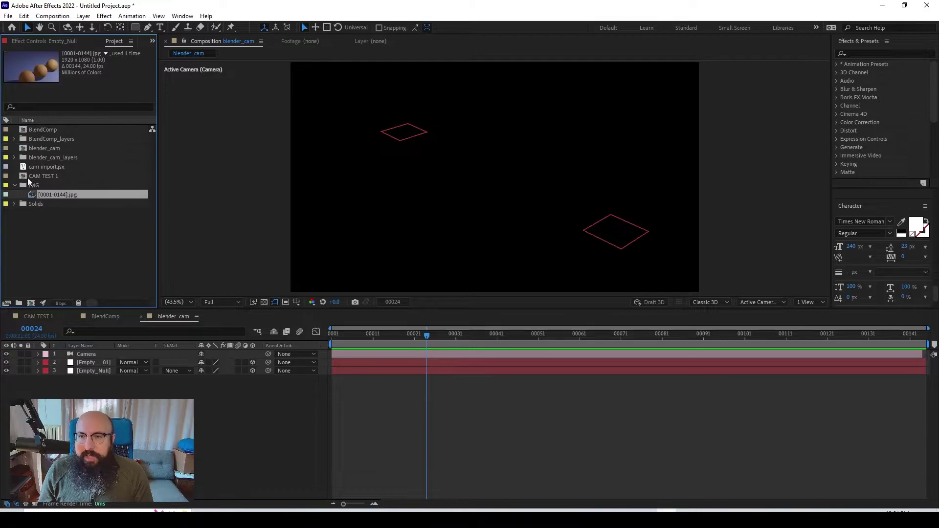
drag(69, 200, 291, 386)
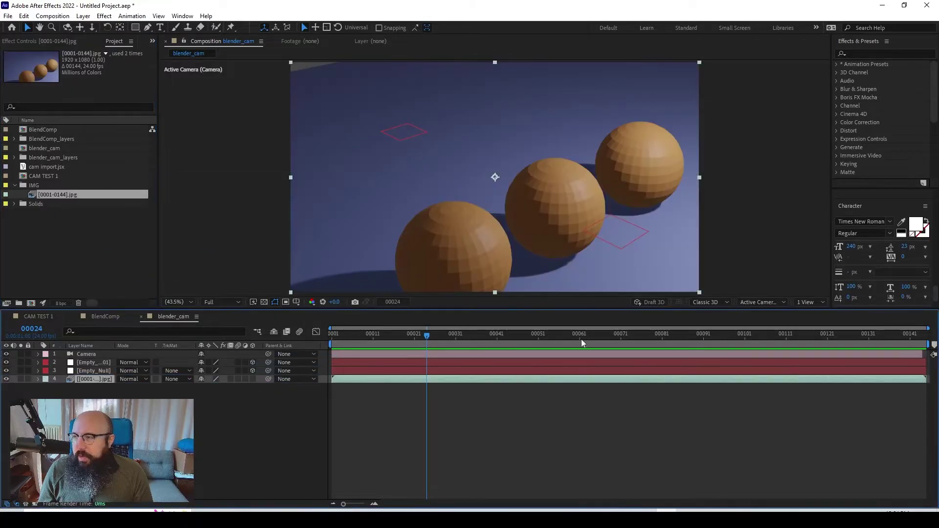
key(Home)
click(480, 425)
key(space)
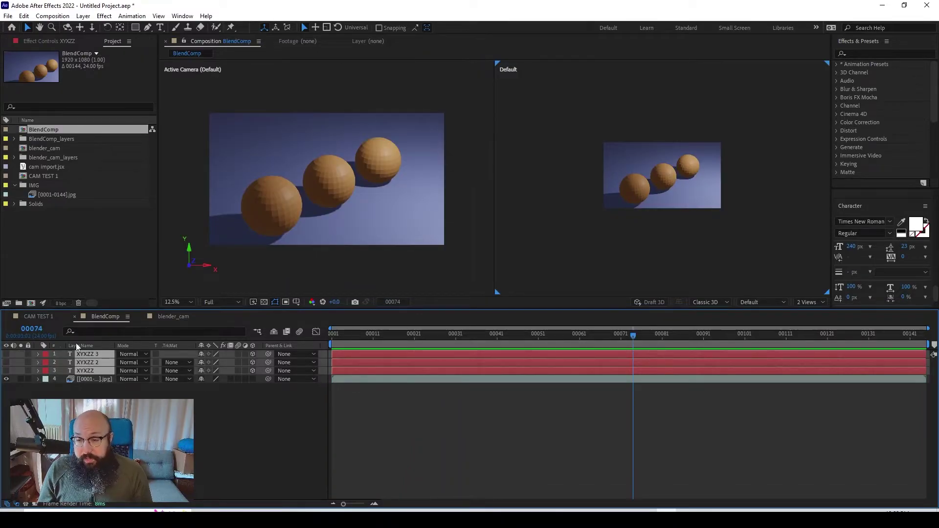
- Paste the three XYXZZ text layers into blender_cam at frame 68 and give them a magenta label
double_click(54, 146)
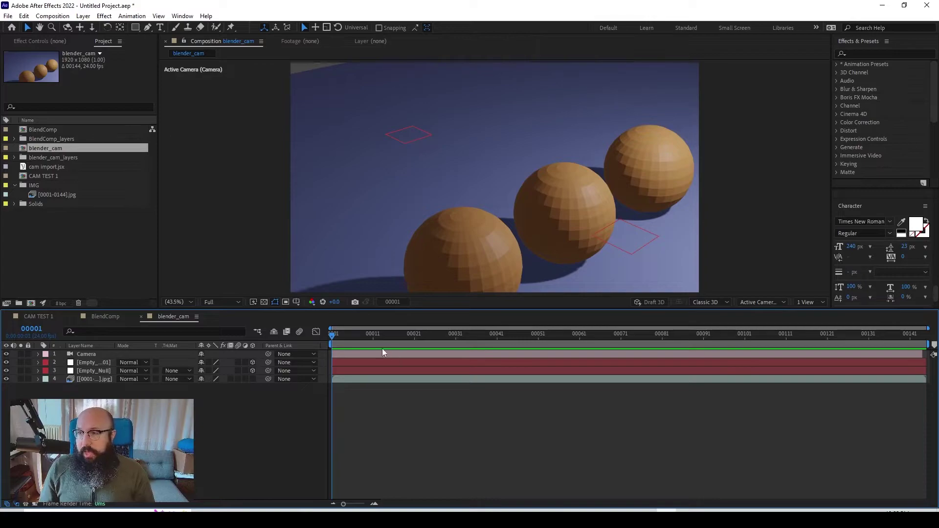
key(Home)
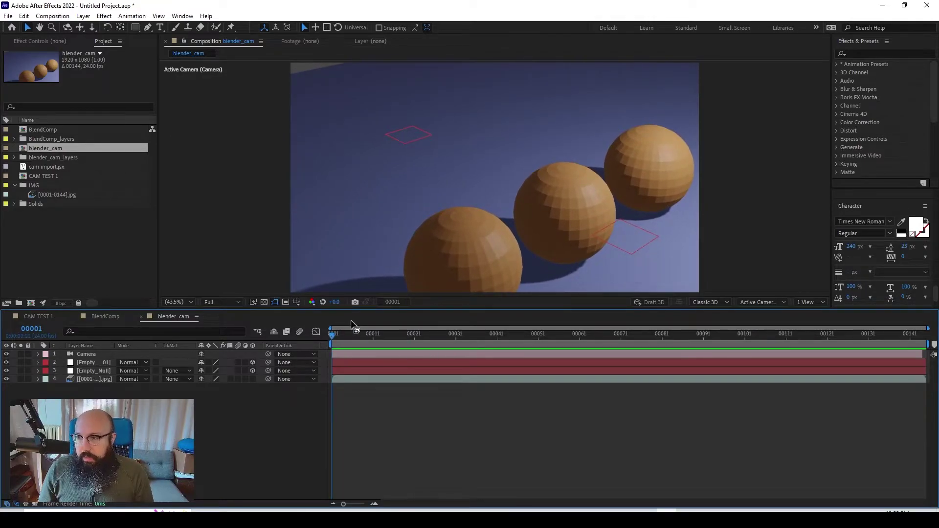
drag(351, 325, 609, 357)
key(ctrl+v)
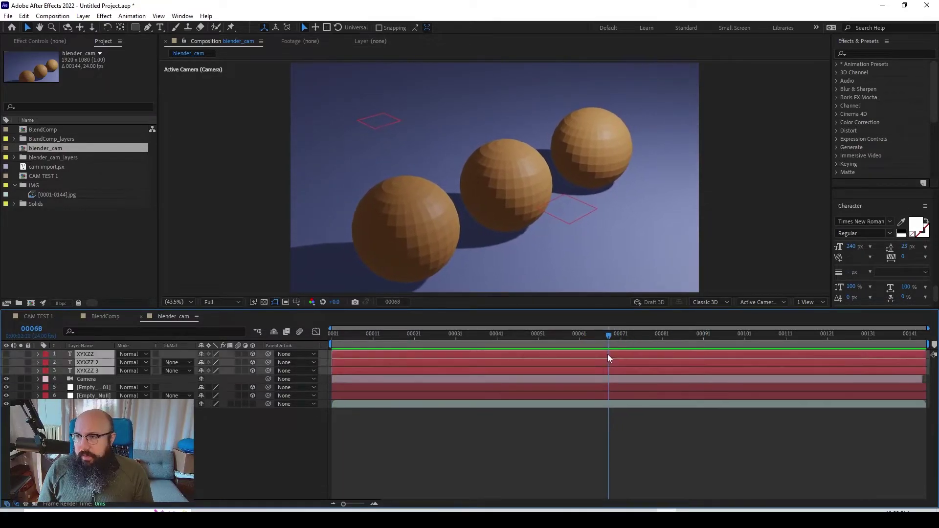
click(46, 354)
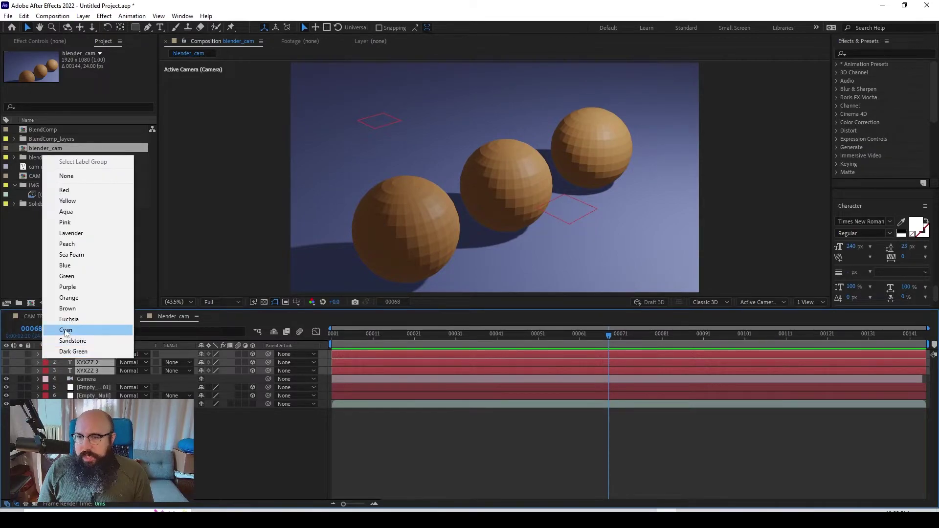
click(68, 323)
- Preview the blender_cam composition from the first frame
scroll(503, 257, down, 2)
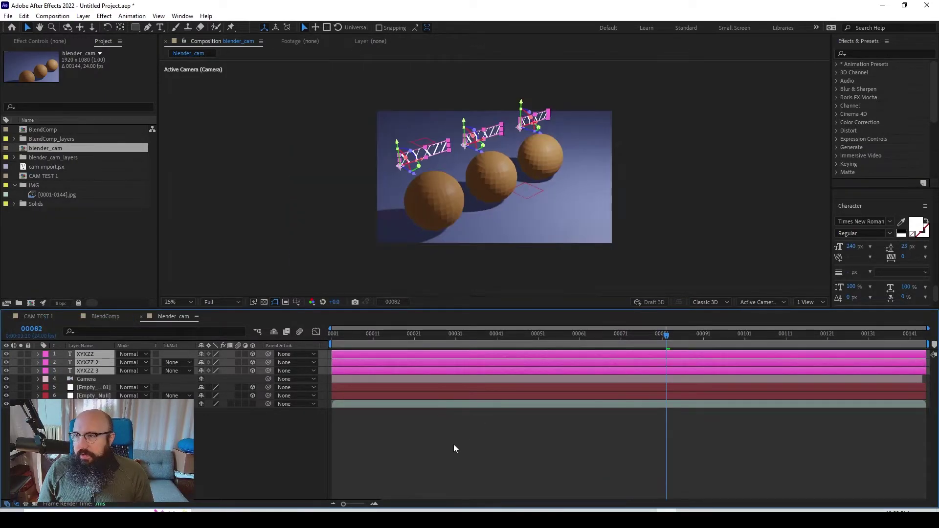
click(453, 445)
drag(585, 335, 345, 352)
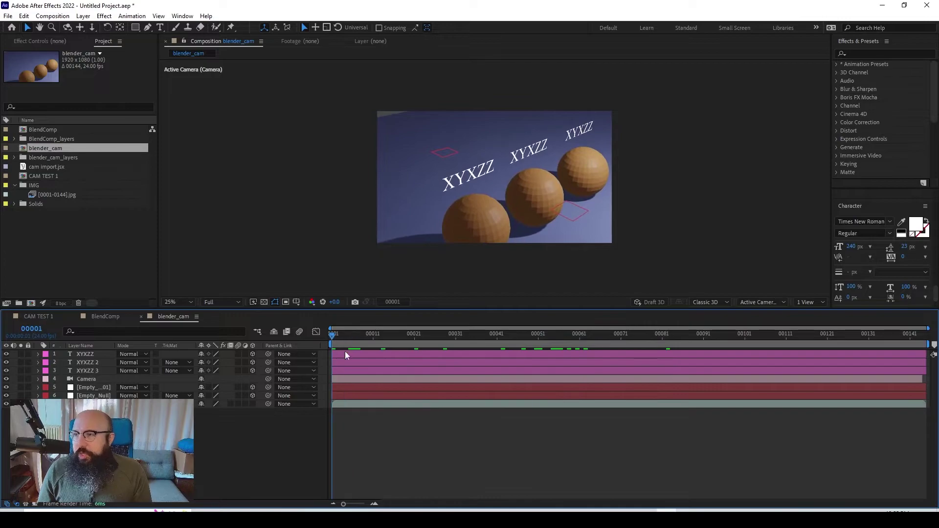
key(space)
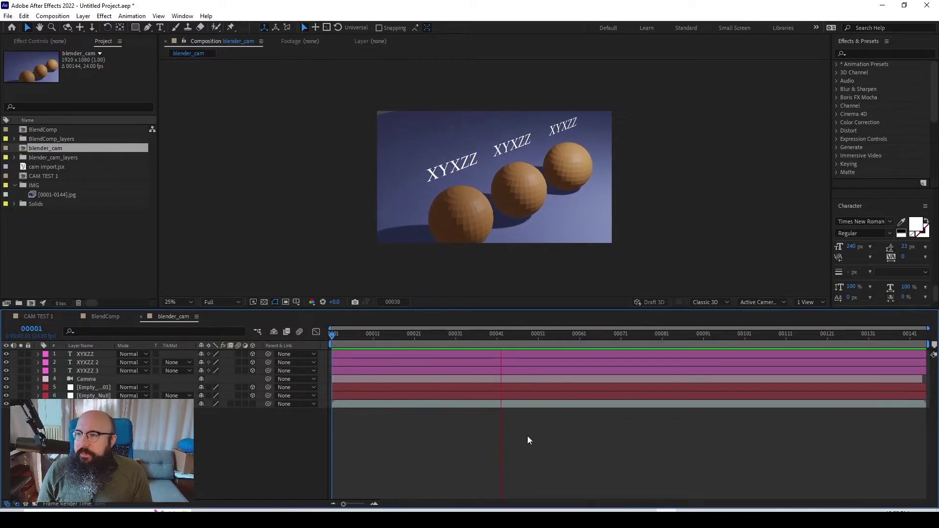
key(space)
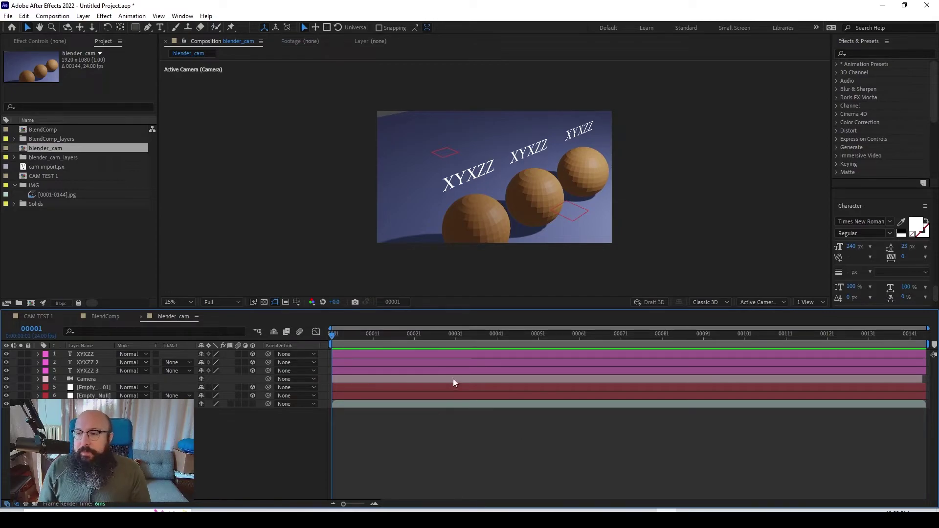
- Set the first XYXZZ text layer's Y Rotation to -22° and preview the result
click(395, 354)
key(r)
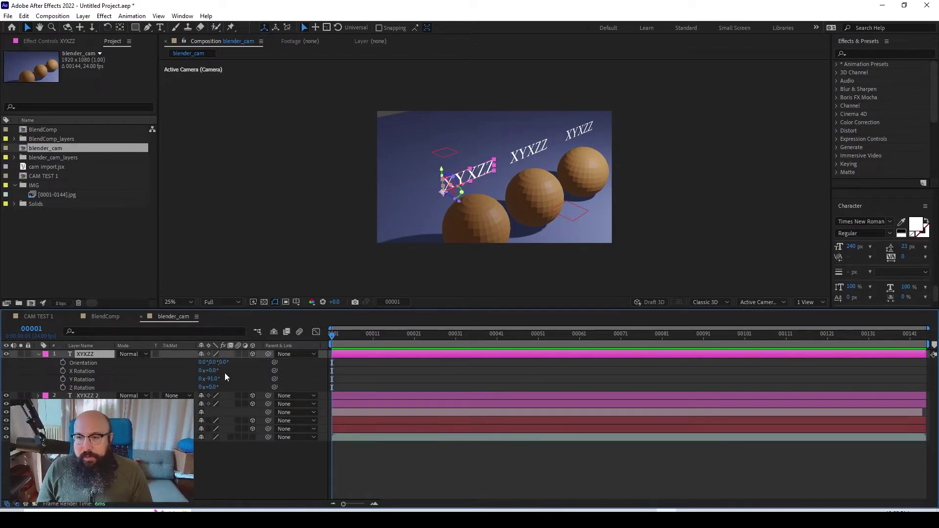
drag(210, 378, 424, 359)
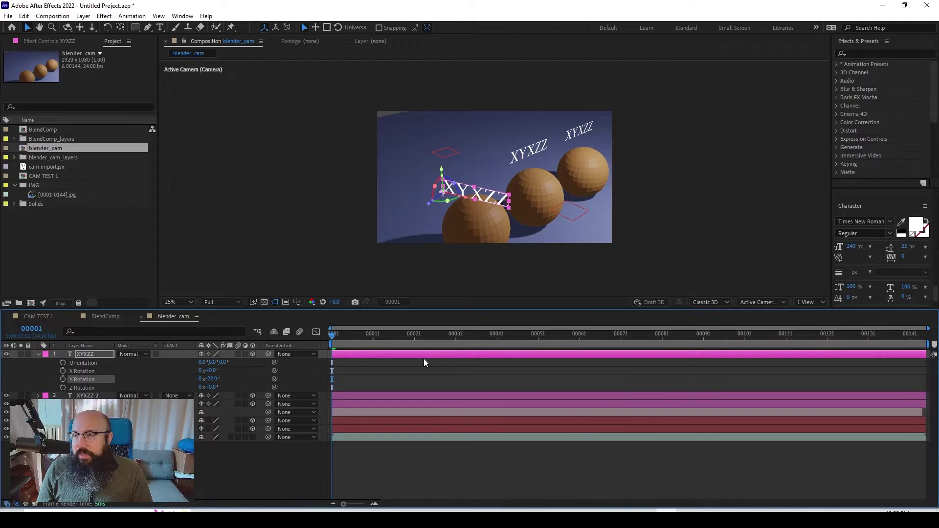
click(426, 372)
key(space)
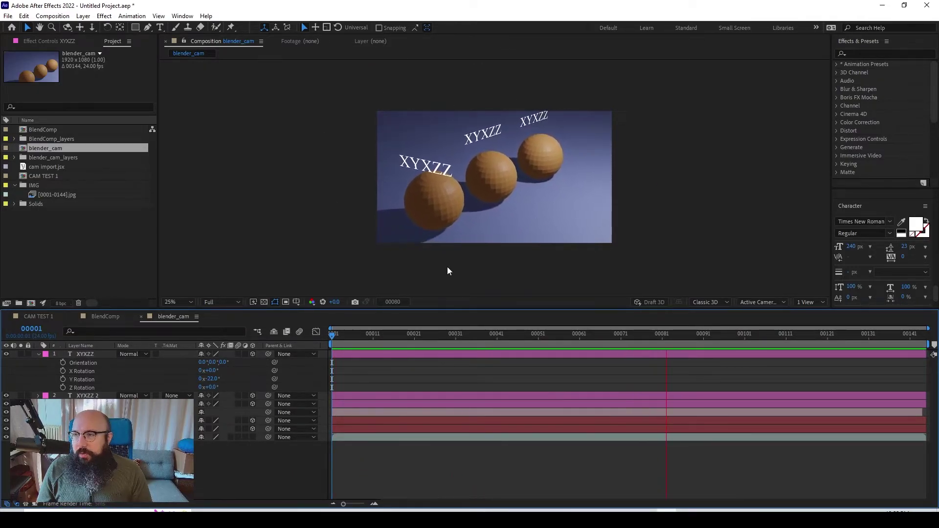
key(space)
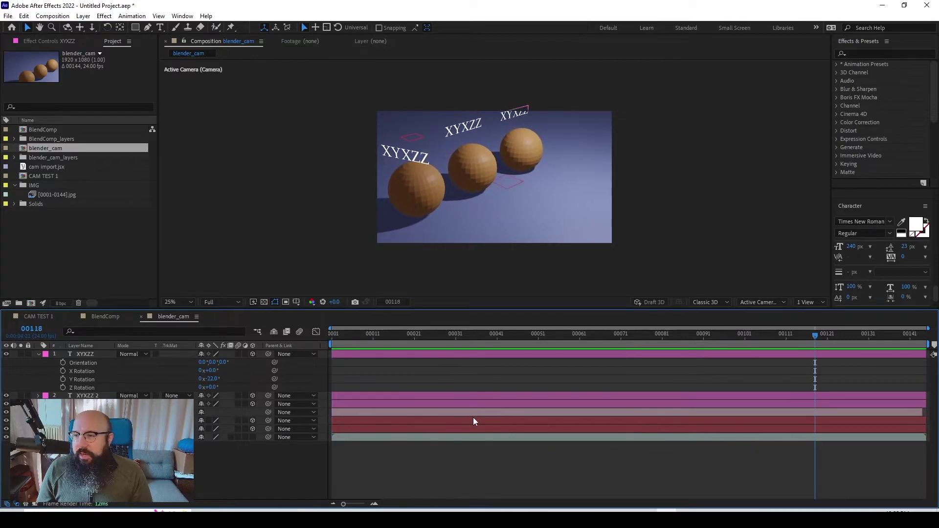
- Select both null layers and scrub near the start to check the text tracking
click(473, 421)
shift+click(472, 425)
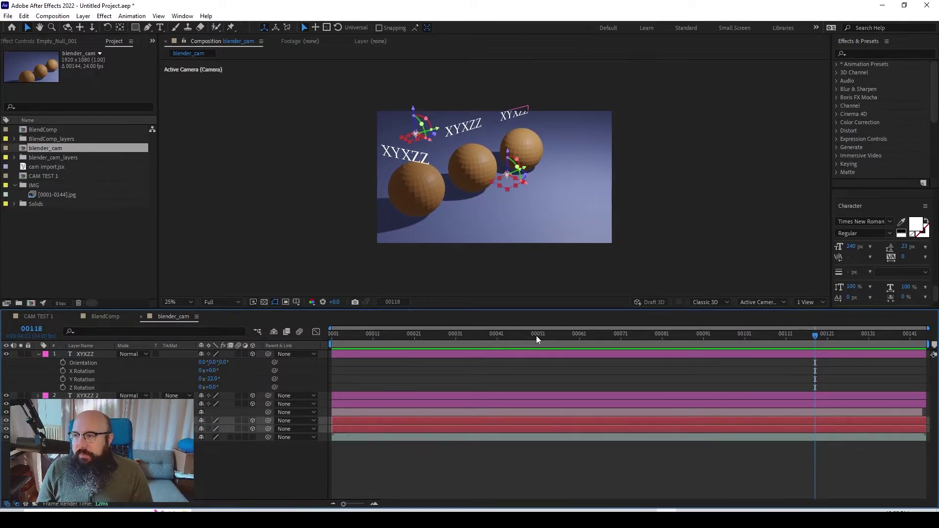
drag(536, 336, 352, 335)
drag(409, 342, 415, 401)
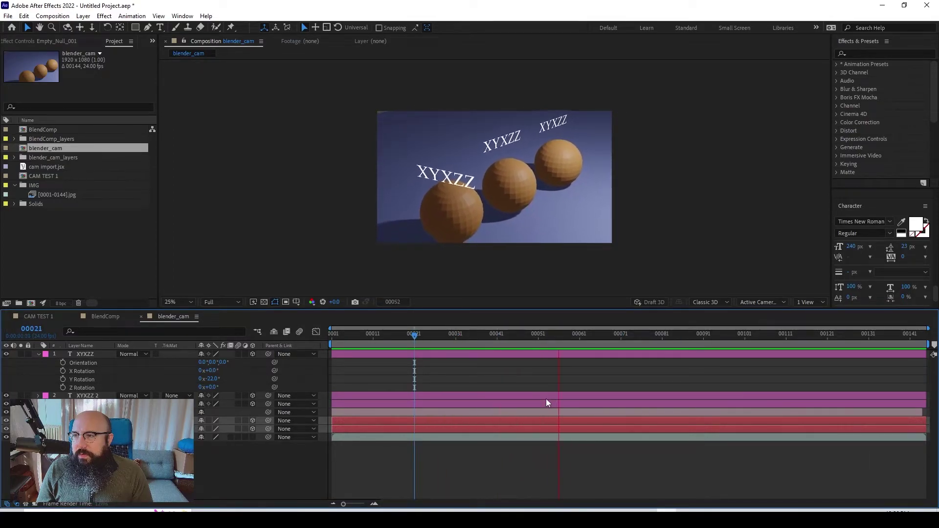
click(177, 303)
click(177, 311)
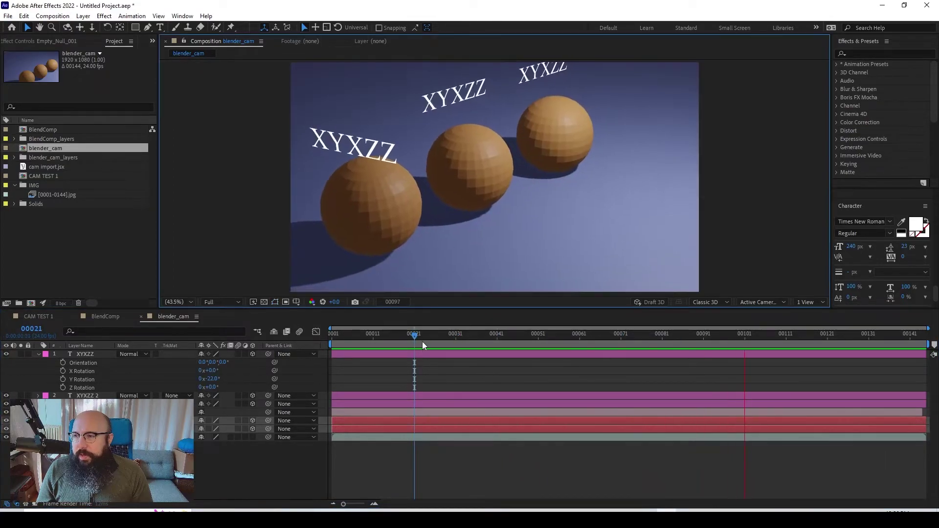
drag(414, 334, 320, 333)
key(space)
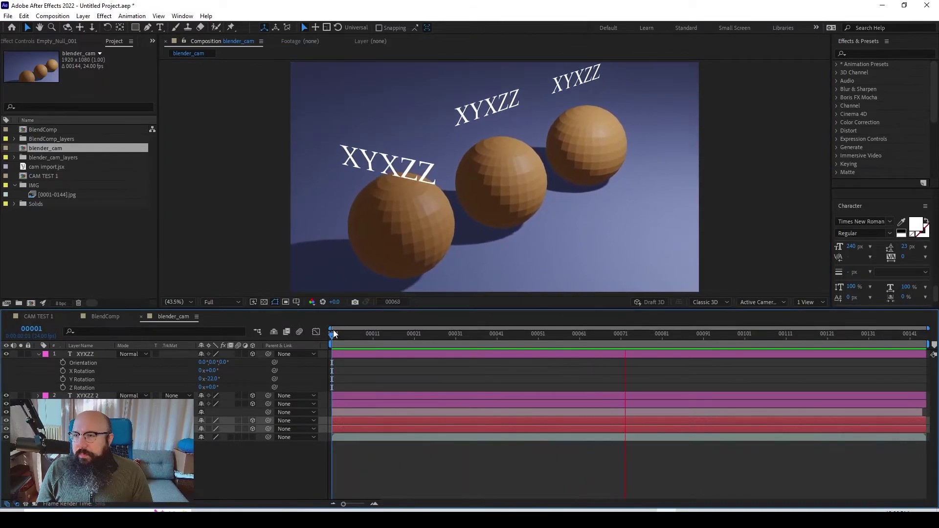
key(space)
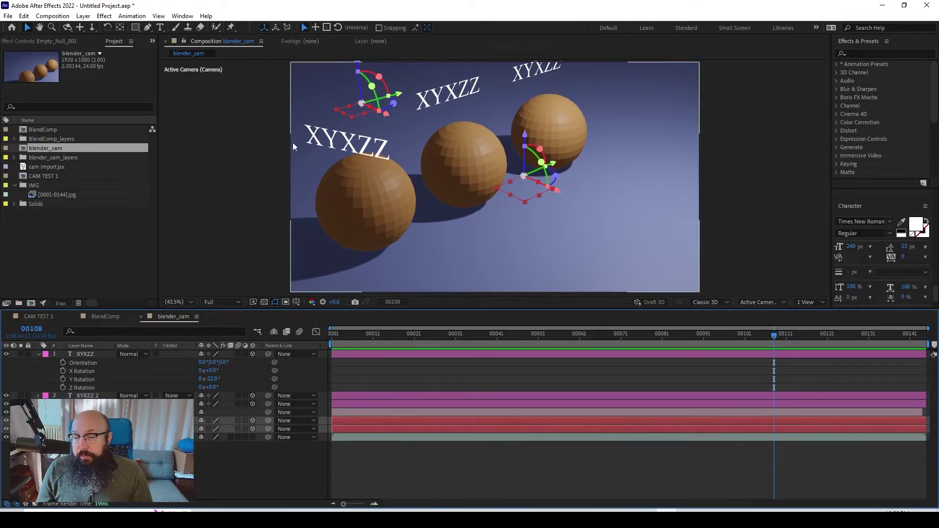
drag(410, 334, 447, 359)
drag(517, 337, 334, 382)
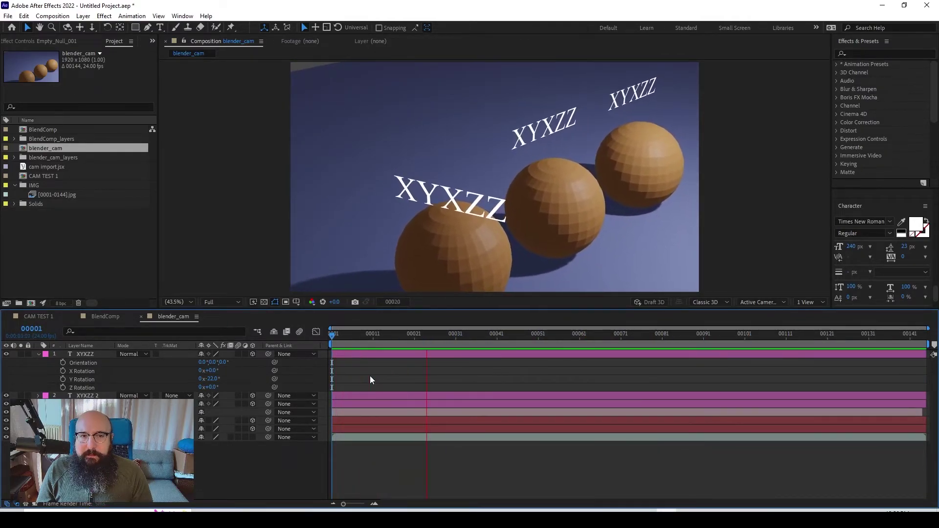